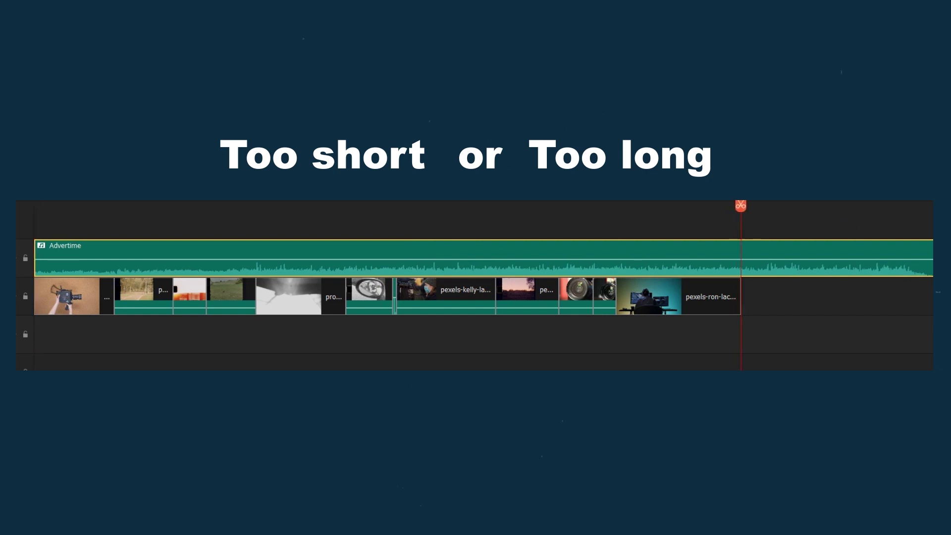
- Split the Advertime music at the playhead, then butt a pasted copy after it, trimmed to end with the video
left_click(741, 205)
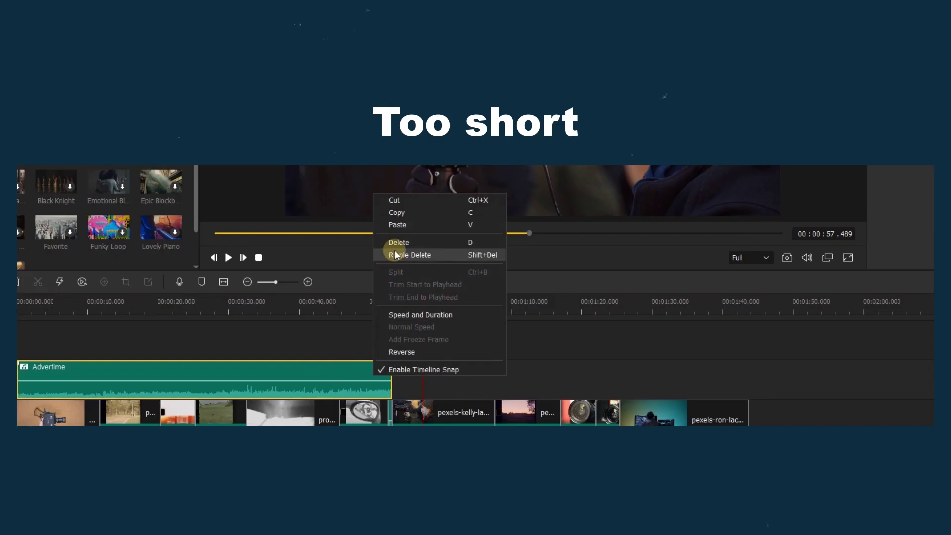
left_click(406, 220)
right_click(451, 390)
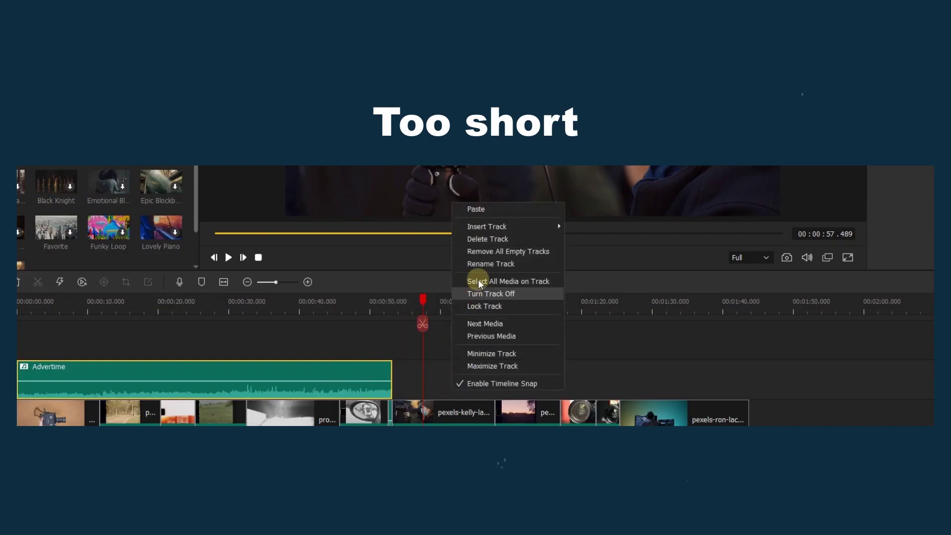
left_click(488, 208)
left_click_drag(529, 369, 467, 374)
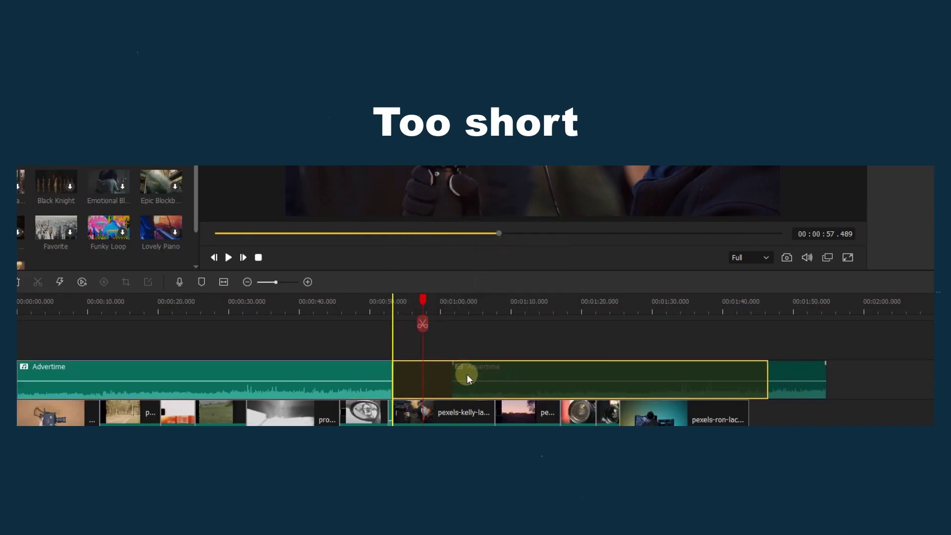
left_click_drag(768, 374, 749, 373)
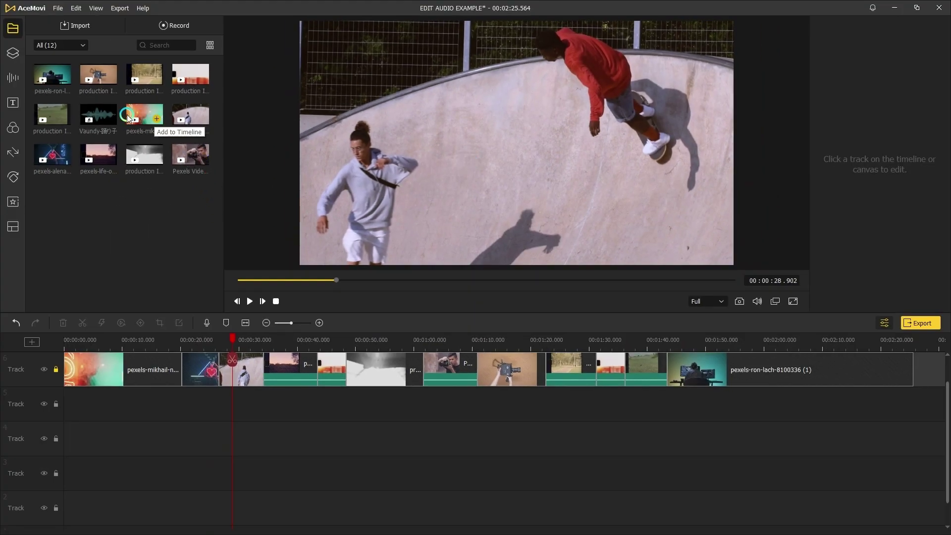
- Drop the Vaundy song onto the audio track at 0:00 and zoom out to show the whole song
left_click_drag(99, 115, 67, 438)
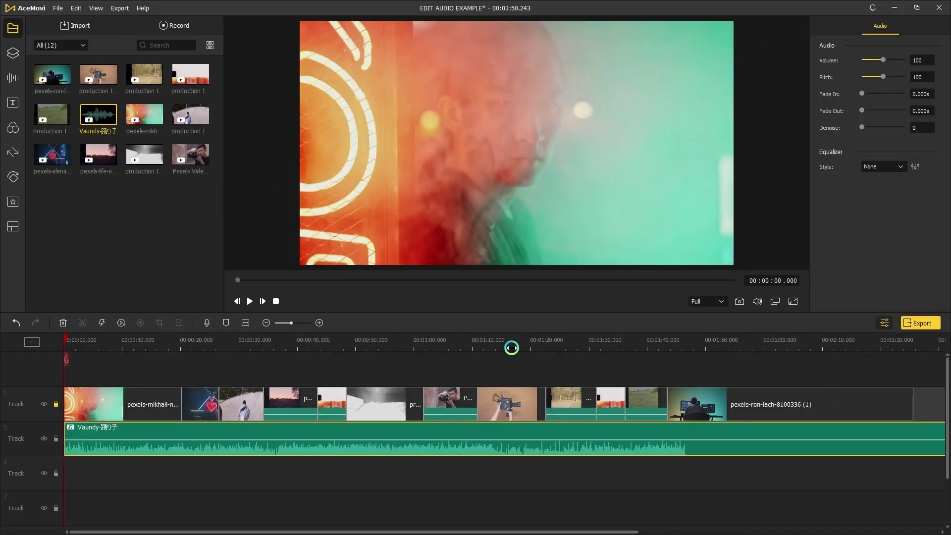
left_click_drag(511, 348, 292, 343)
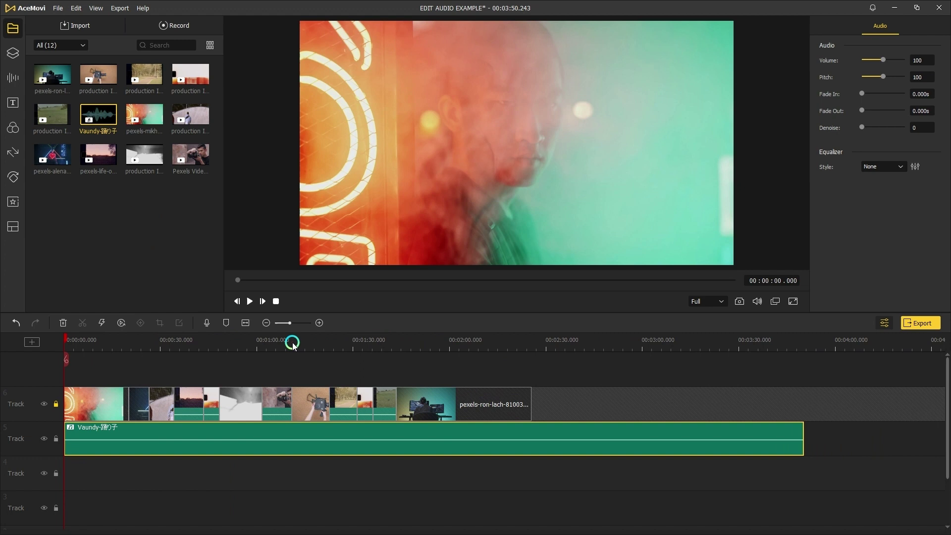
left_click(802, 347)
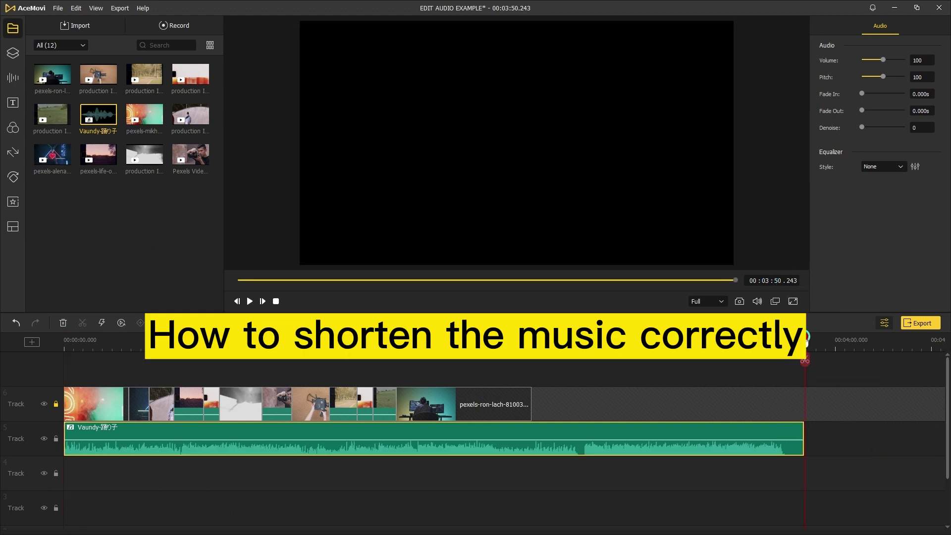
left_click_drag(803, 341, 42, 339)
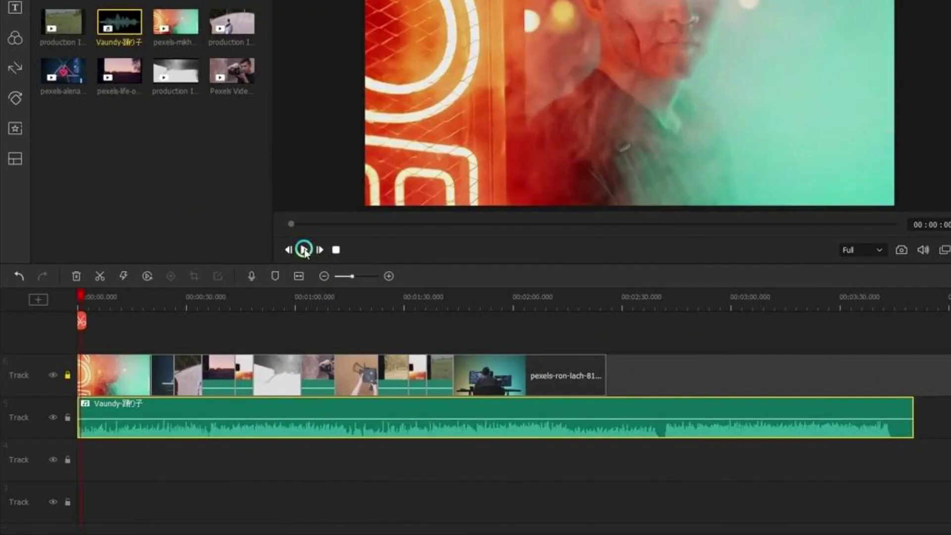
- Play the song and pause at 0:12, where the repeating section begins
left_click(304, 250)
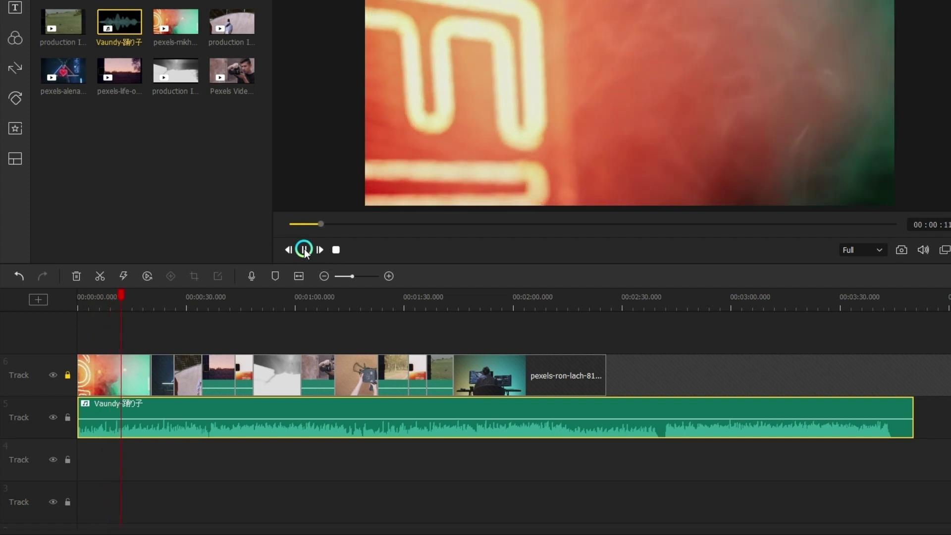
left_click(304, 249)
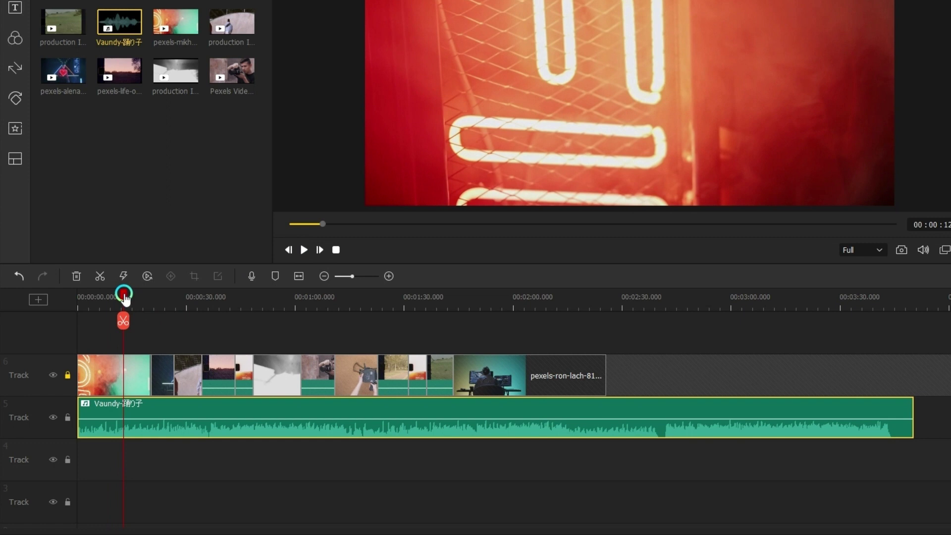
left_click_drag(124, 297, 118, 296)
left_click(303, 249)
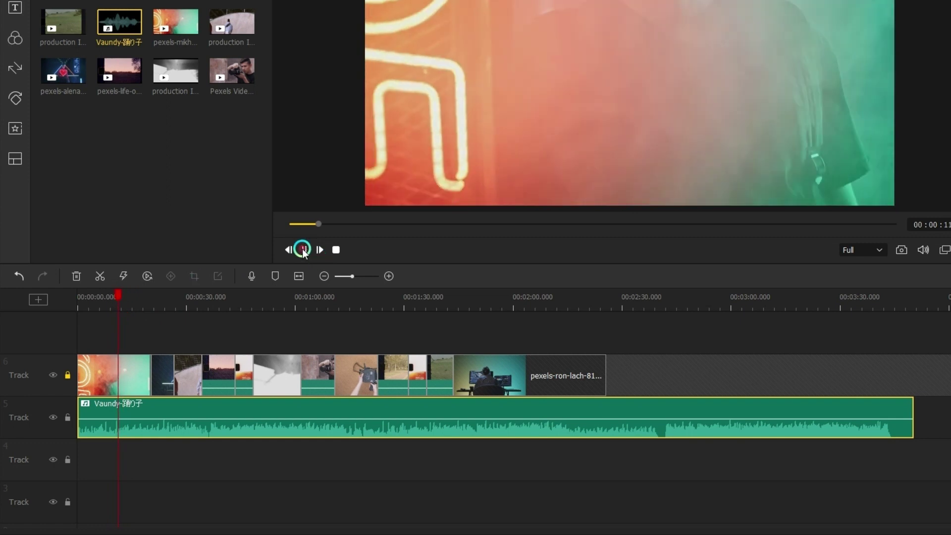
left_click(303, 250)
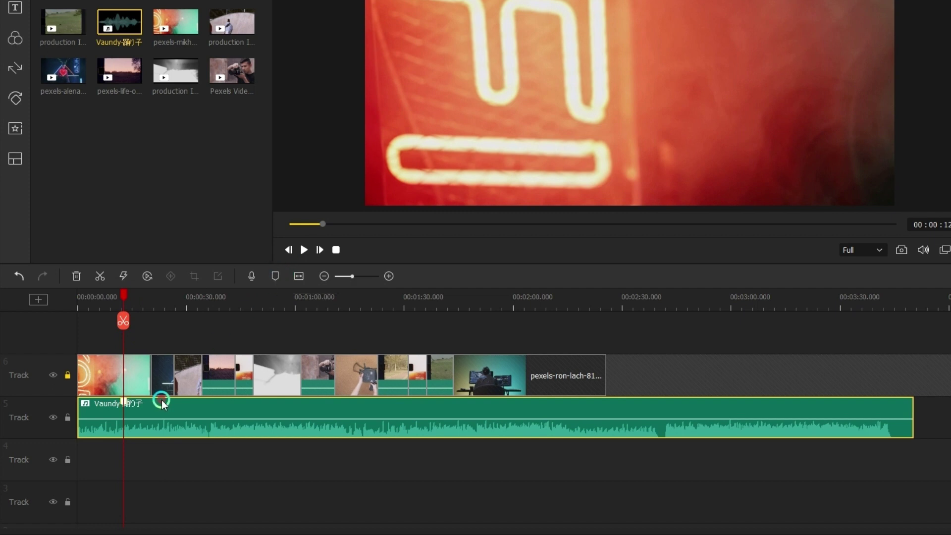
- Add a marker at 0:36 on the Vaundy song, then play on past it
left_click(165, 295)
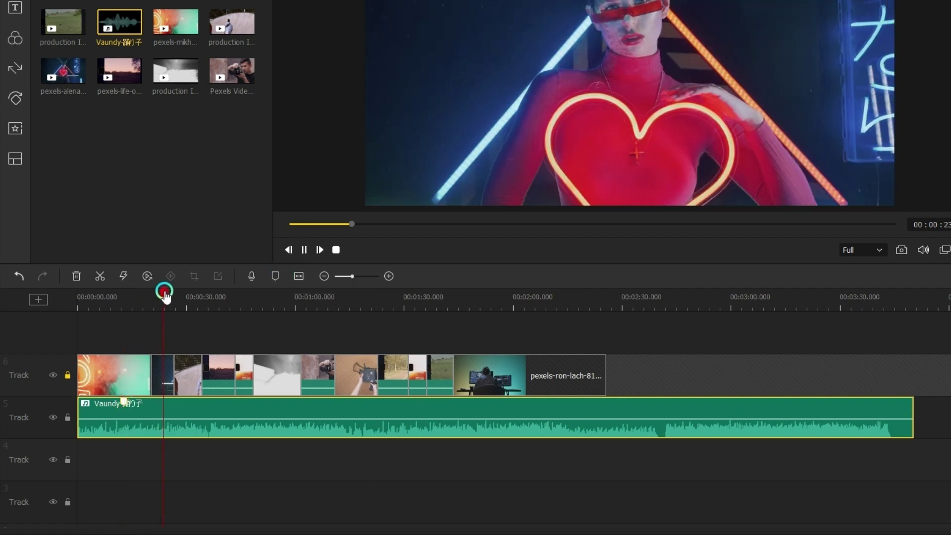
left_click(196, 296)
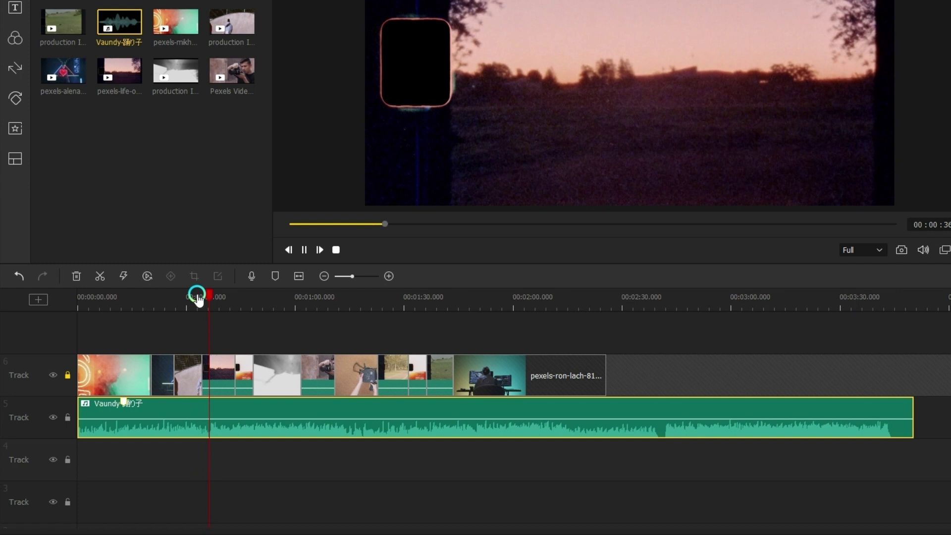
key("space")
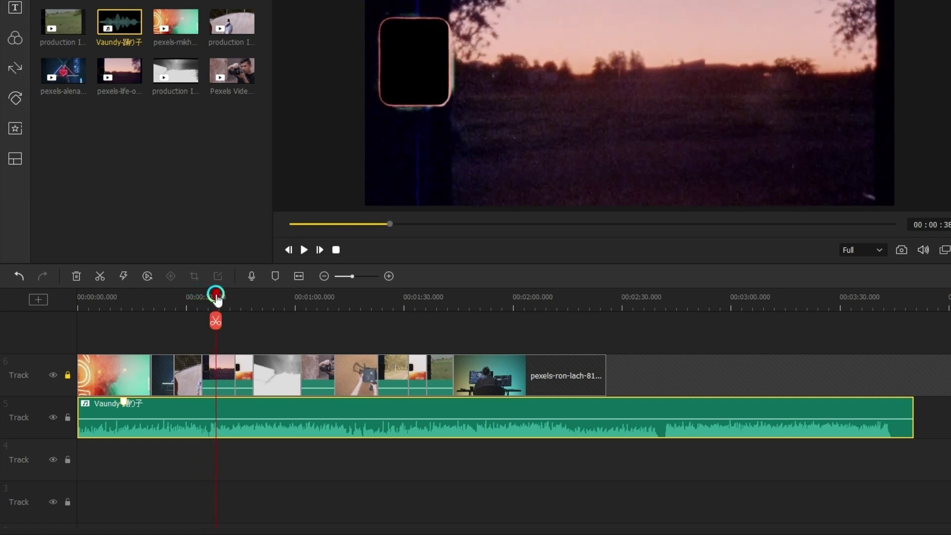
left_click_drag(221, 294, 212, 296)
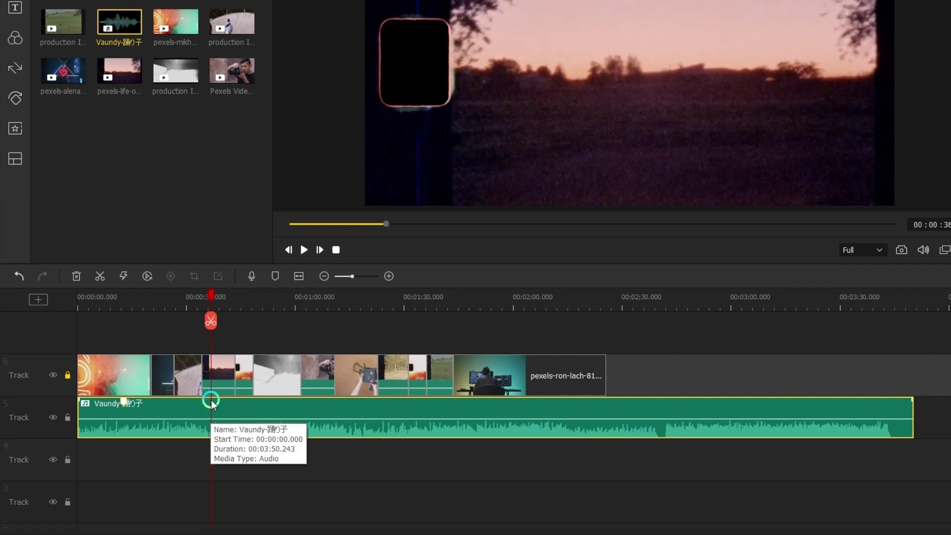
left_click(277, 275)
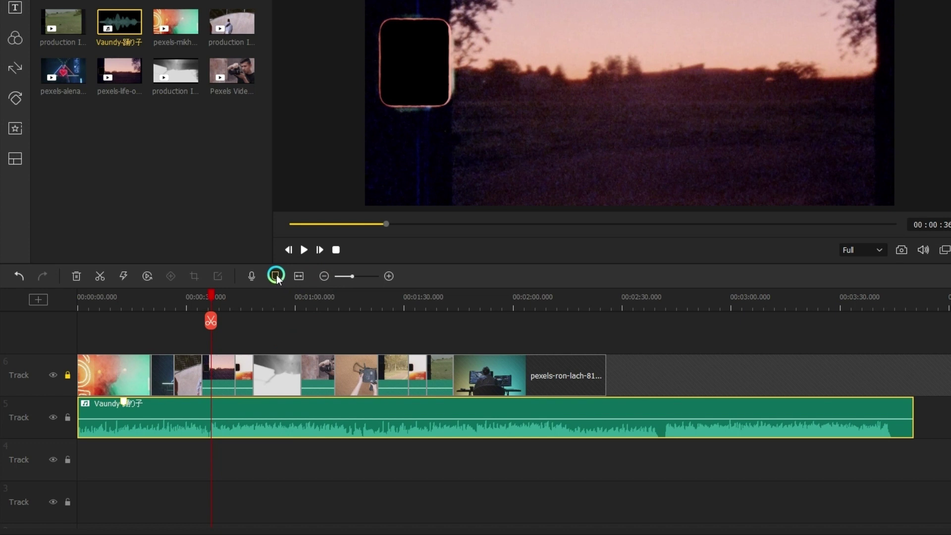
left_click(304, 249)
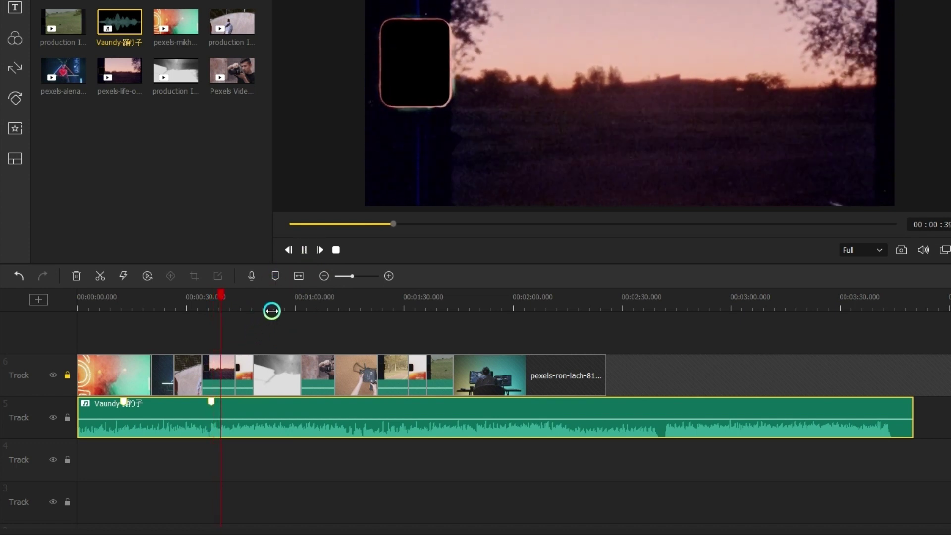
key("space")
left_click_drag(302, 293, 329, 315)
- Play from 1:10 and set the playhead at 1:12, where the repeat comes round
left_click(304, 250)
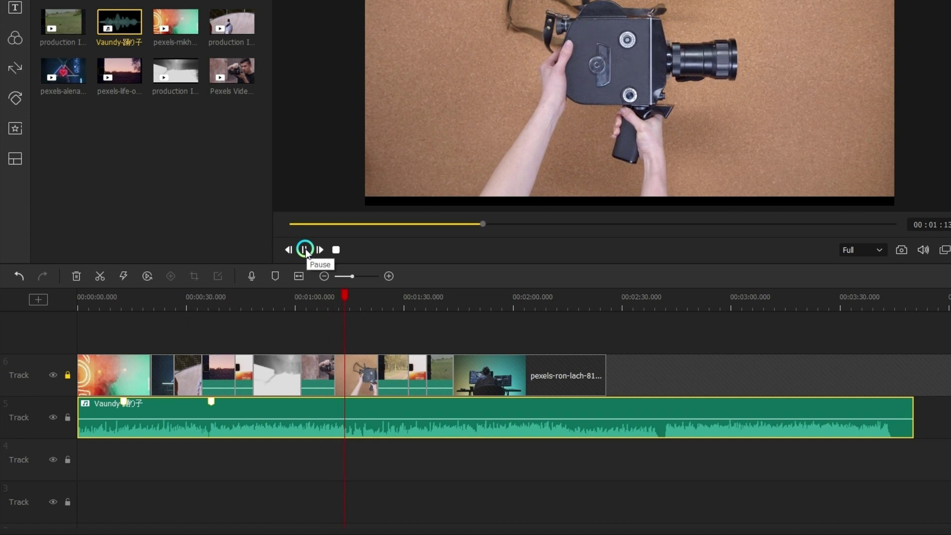
left_click(305, 249)
left_click(343, 294)
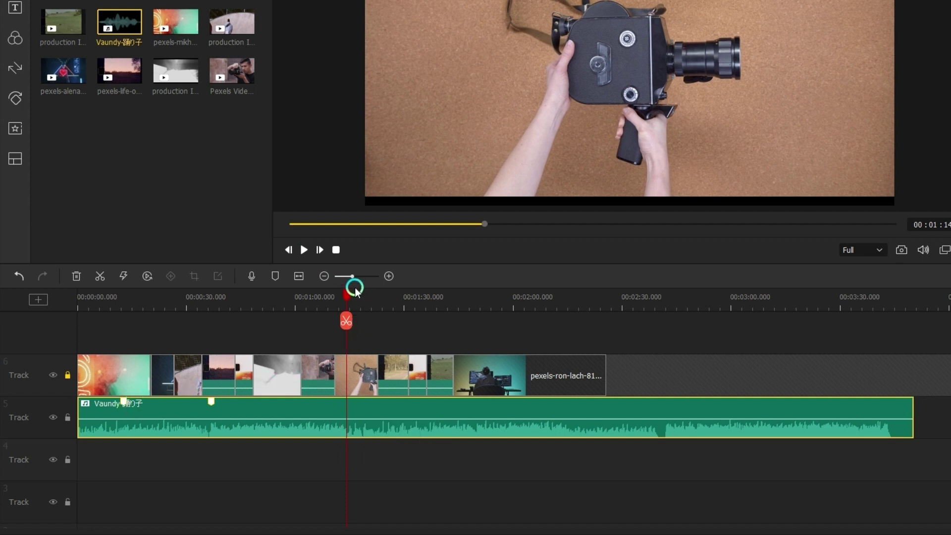
left_click_drag(347, 298, 337, 321)
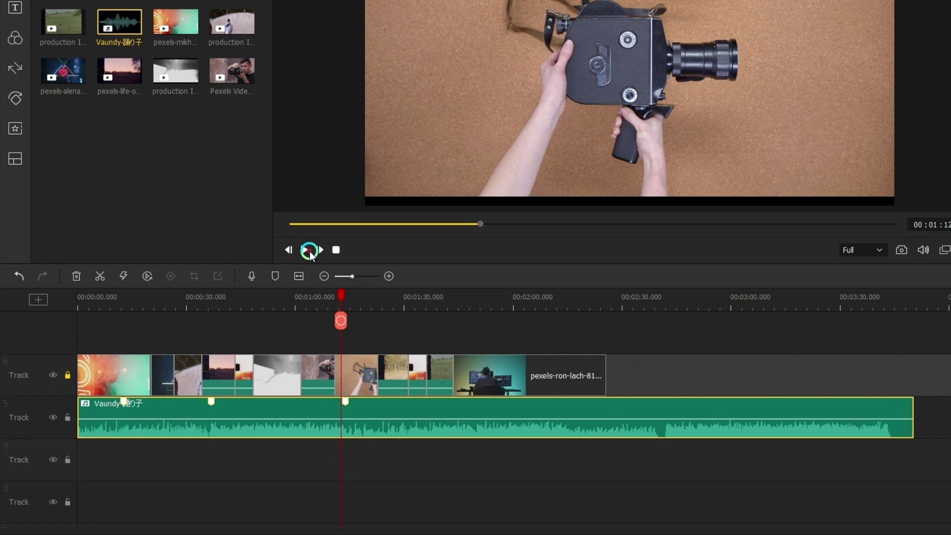
left_click(308, 251)
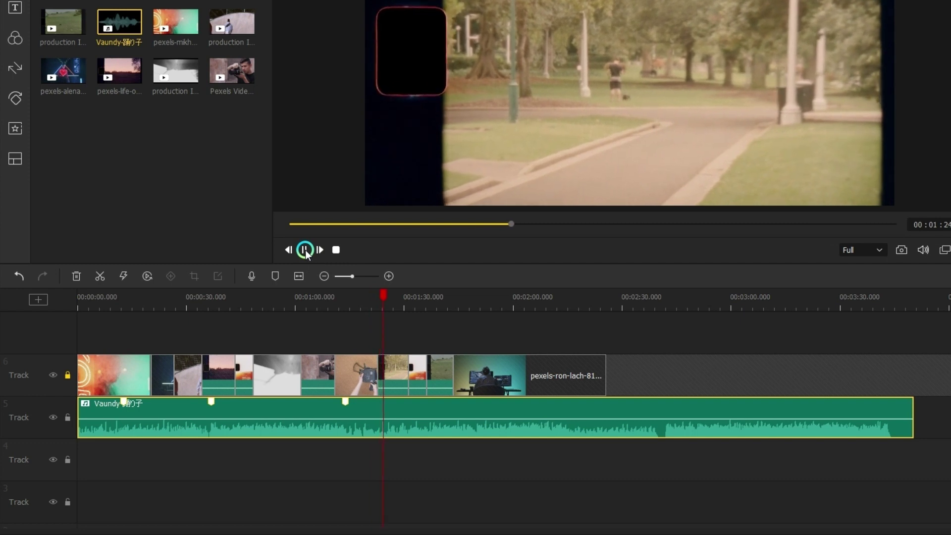
left_click(305, 250)
- Replay from 0:12 to compare it with the later repeated section
left_click(161, 323)
left_click(124, 300)
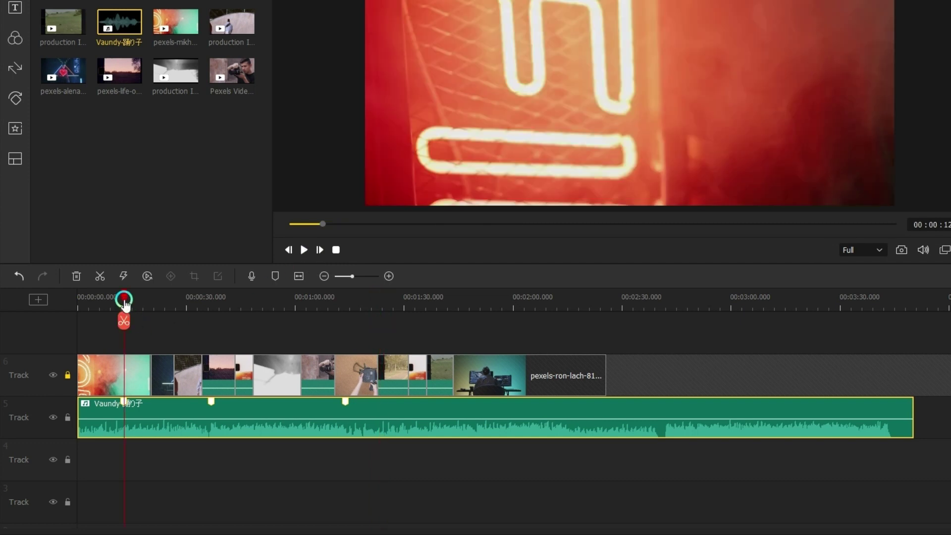
left_click(304, 250)
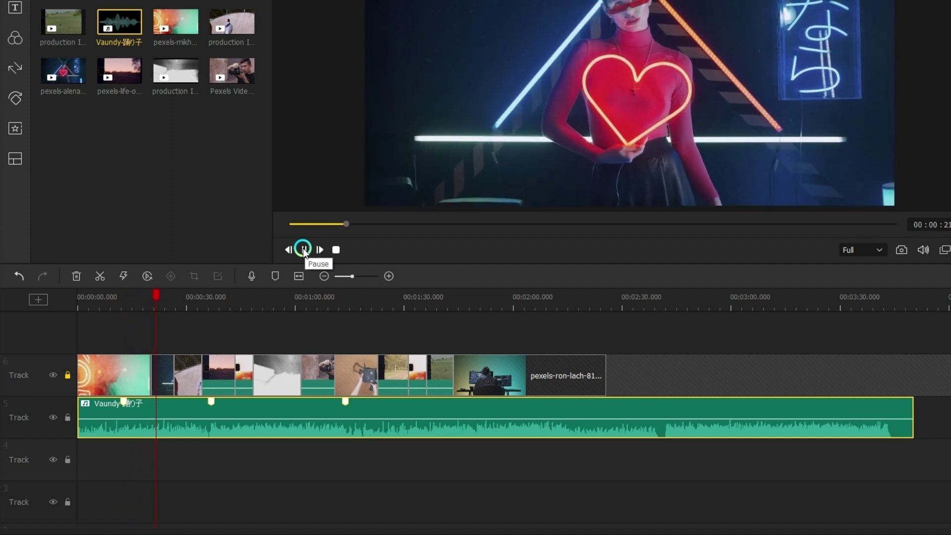
- Put the playhead and a marker on the Vaundy song at about 1:13
left_click(304, 250)
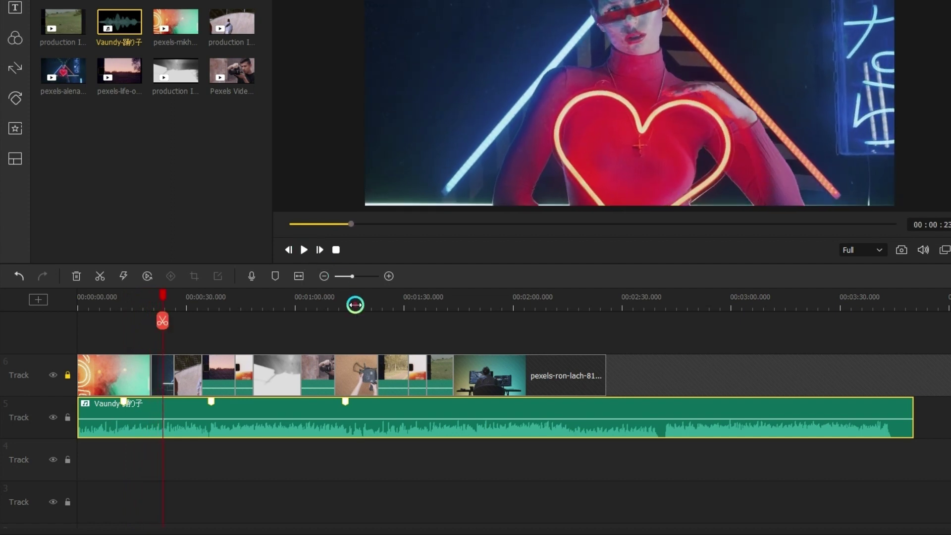
left_click(341, 297)
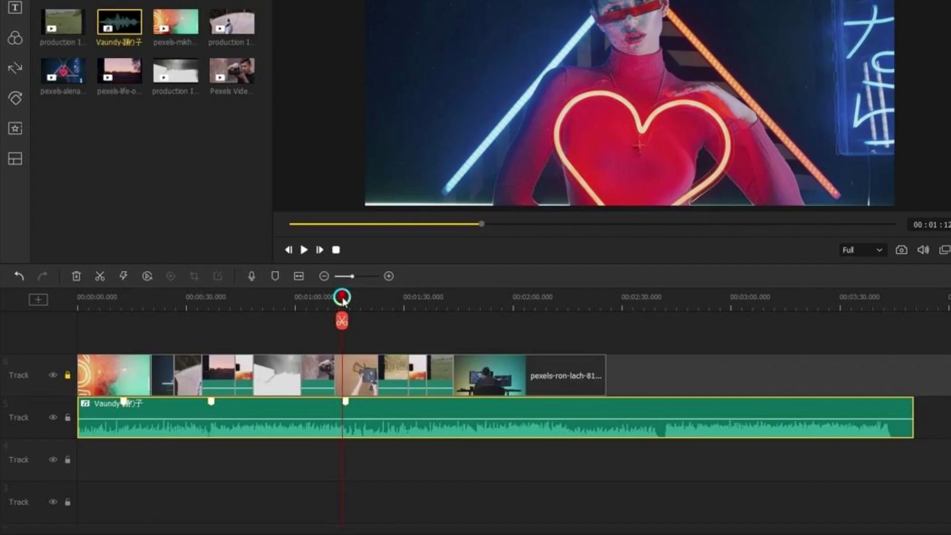
left_click_drag(343, 300, 346, 301)
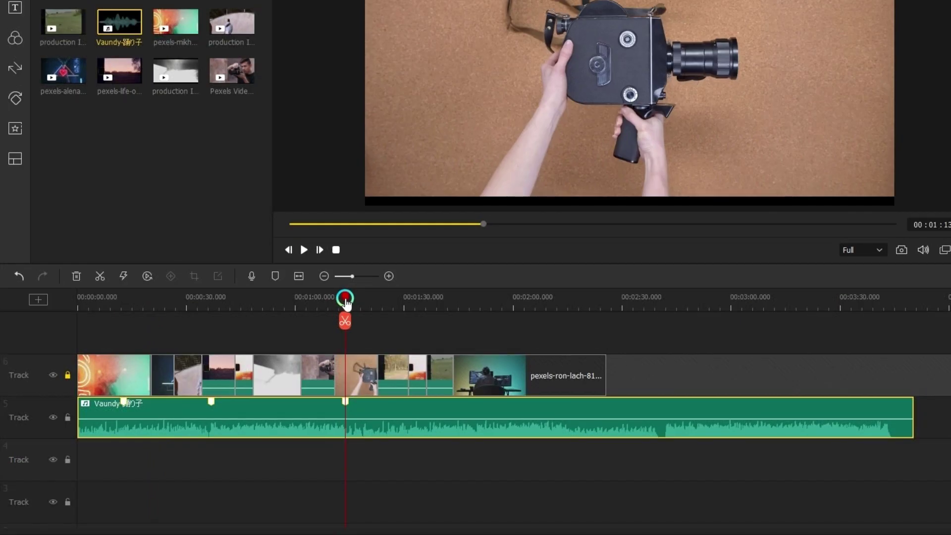
key("ctrl+z")
left_click(348, 402)
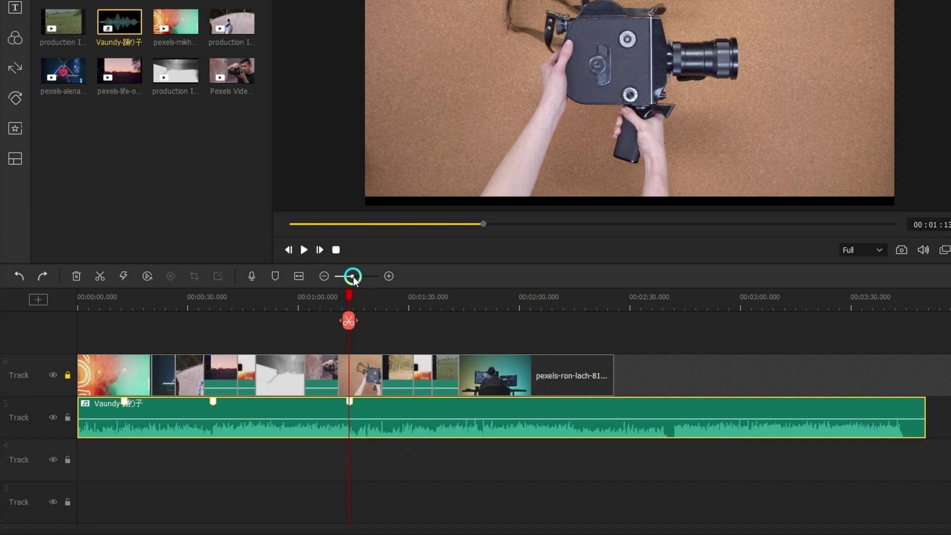
left_click_drag(353, 276, 360, 276)
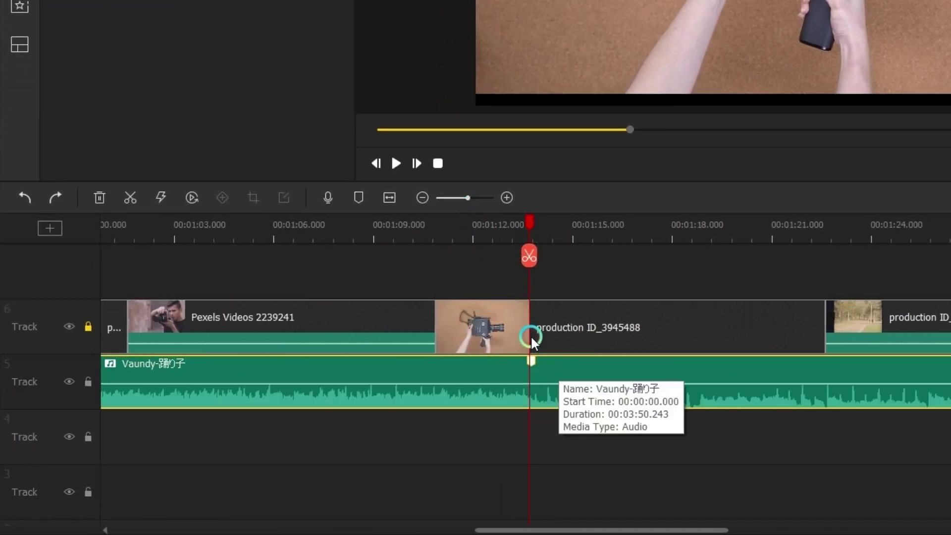
- Split the song at 1:13, delete the remainder, and fade out its last 13 seconds
left_click(532, 250)
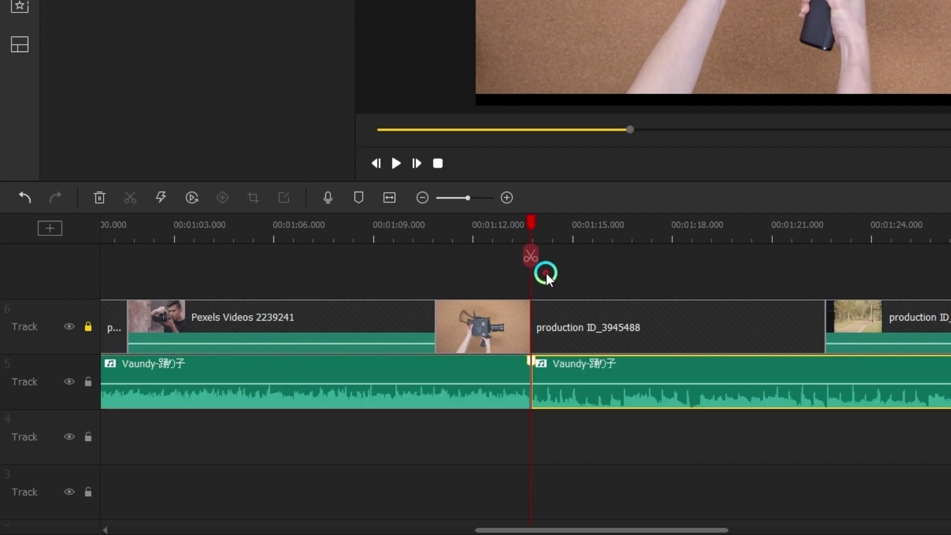
left_click(99, 199)
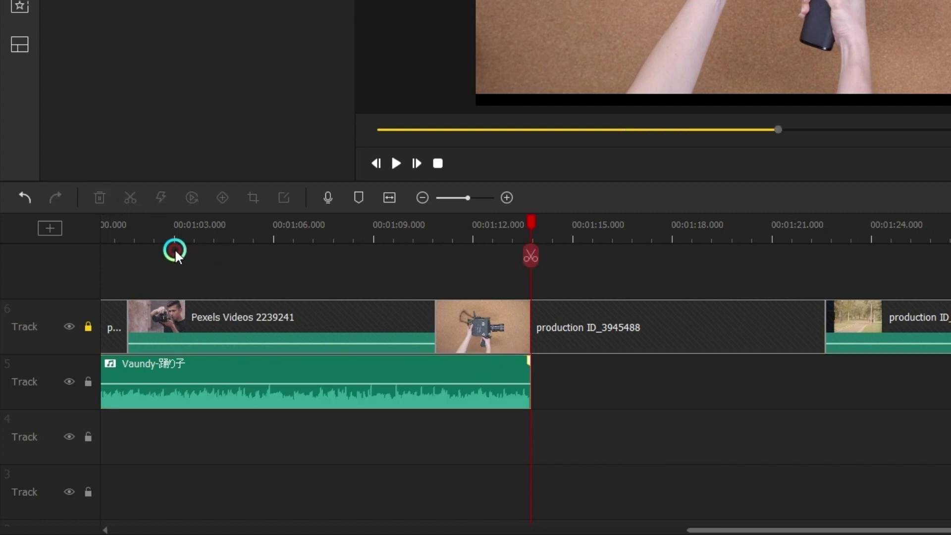
left_click_drag(409, 238, 439, 238)
left_click(522, 369)
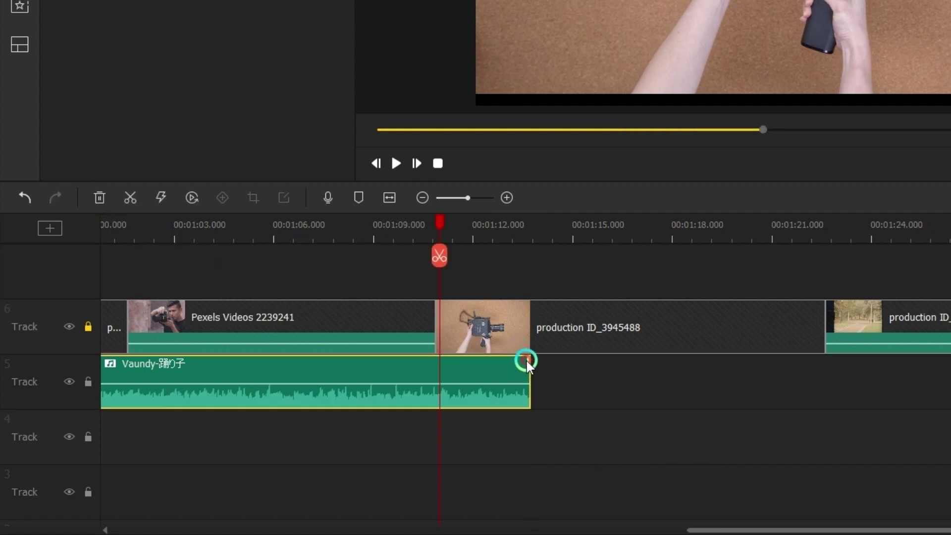
mouse_move(531, 358)
left_mouse_down()
mouse_move(510, 354)
mouse_move(517, 360)
left_mouse_up()
left_click_drag(565, 223, 701, 226)
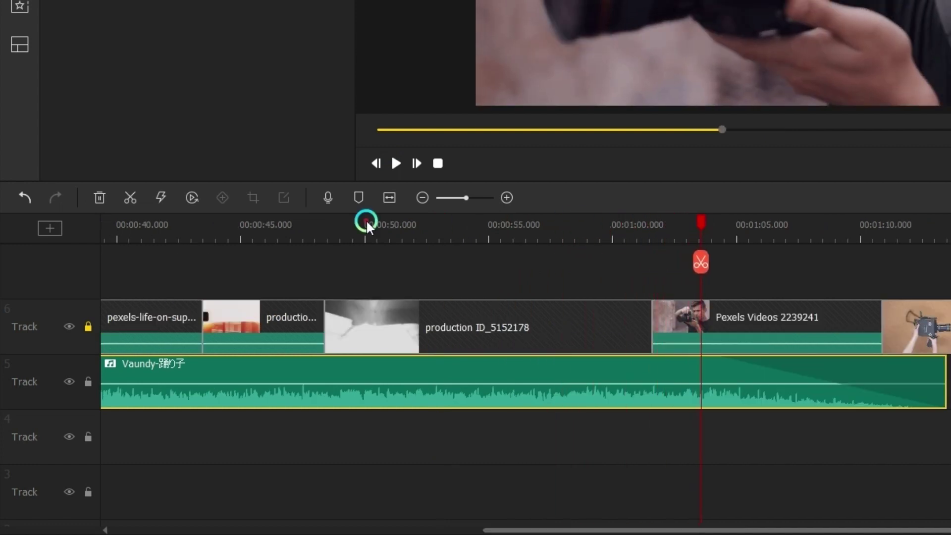
left_click(401, 161)
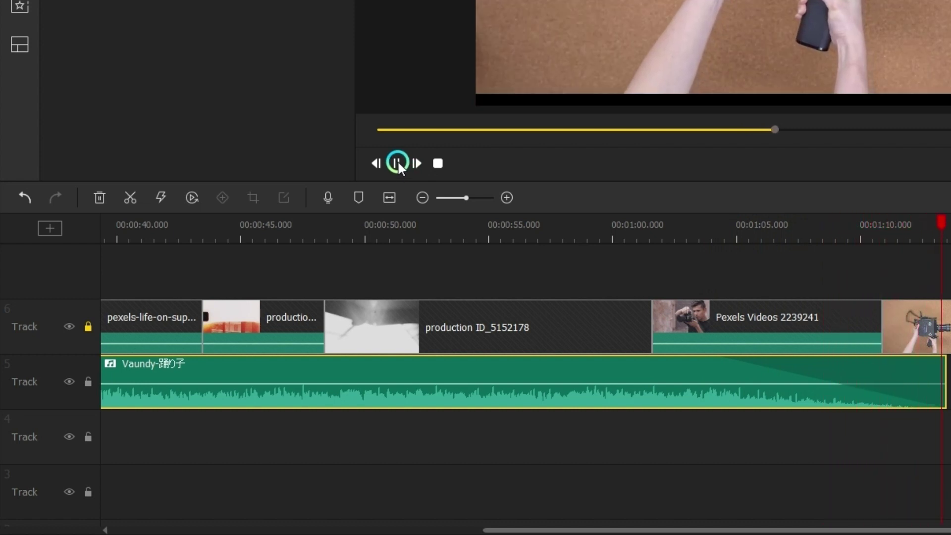
left_click(398, 163)
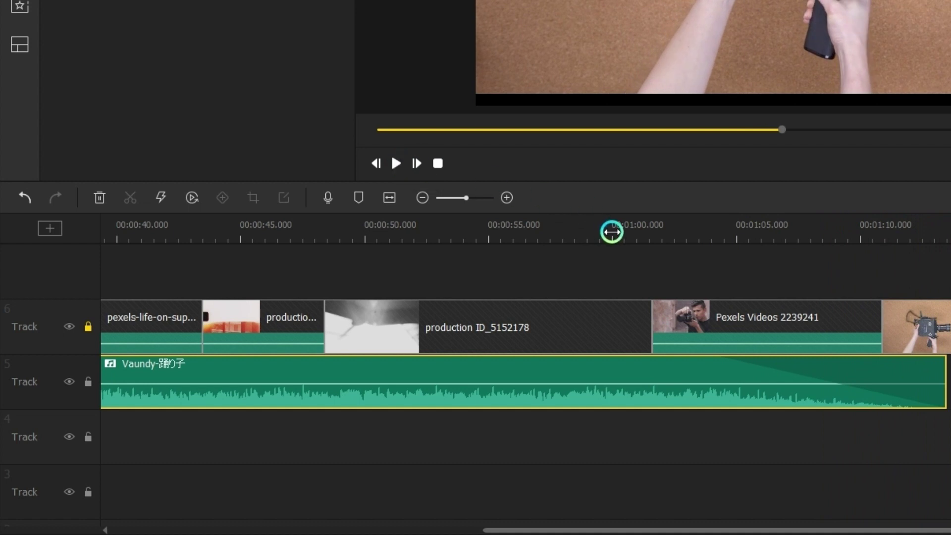
- Zoom the timeline out and undo the cut and fade to restore the full song
left_click_drag(612, 231, 302, 235)
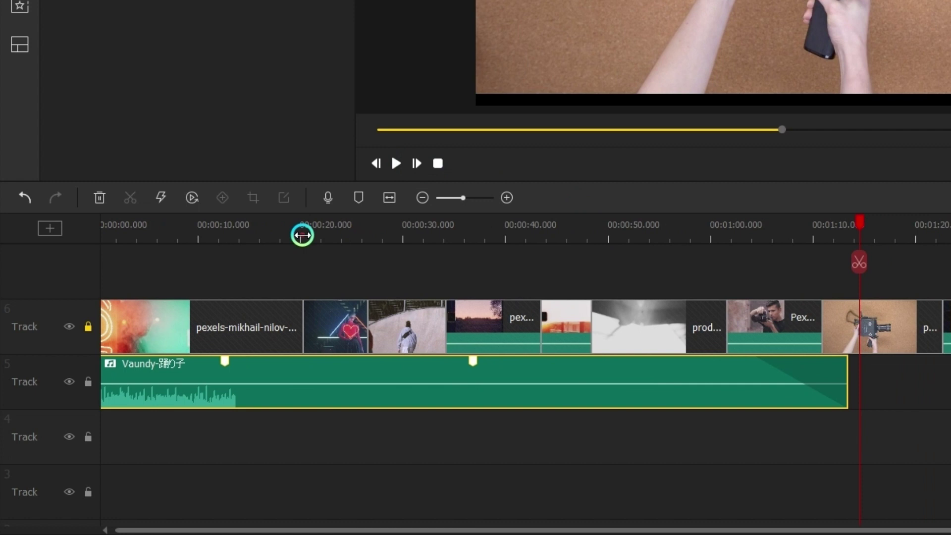
left_click_drag(937, 238, 627, 243)
key("ctrl+z")
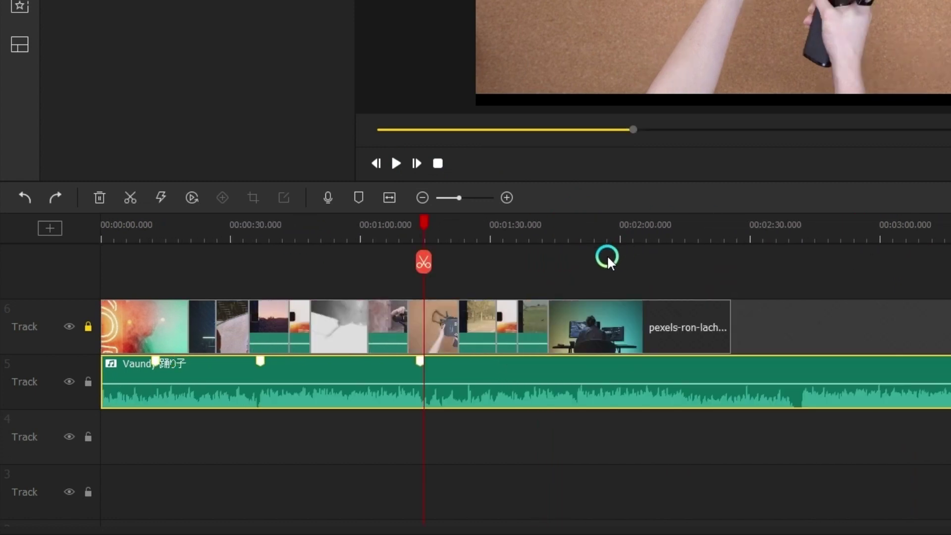
- Scrub and play the song from about 1:44 to find the section near 1:50
left_click_drag(247, 224, 236, 224)
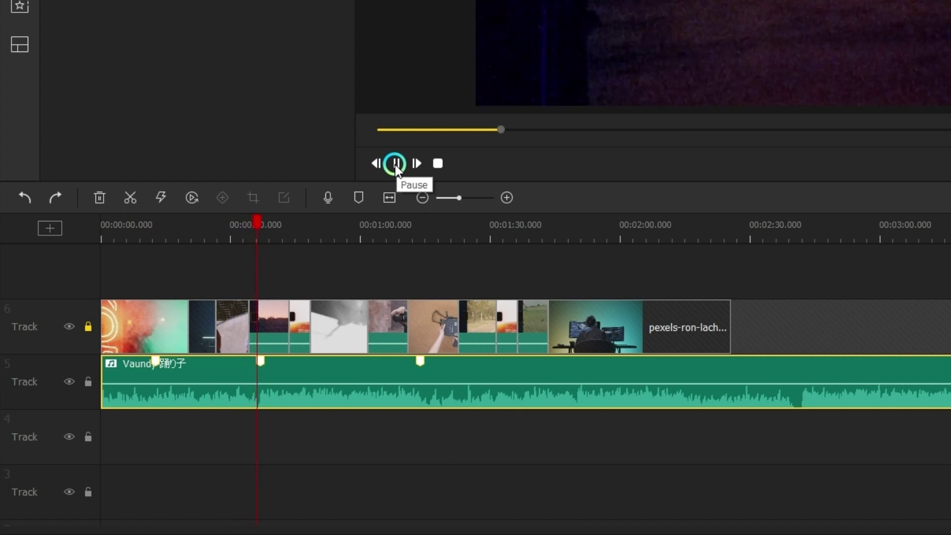
left_click(373, 257)
left_click(263, 361)
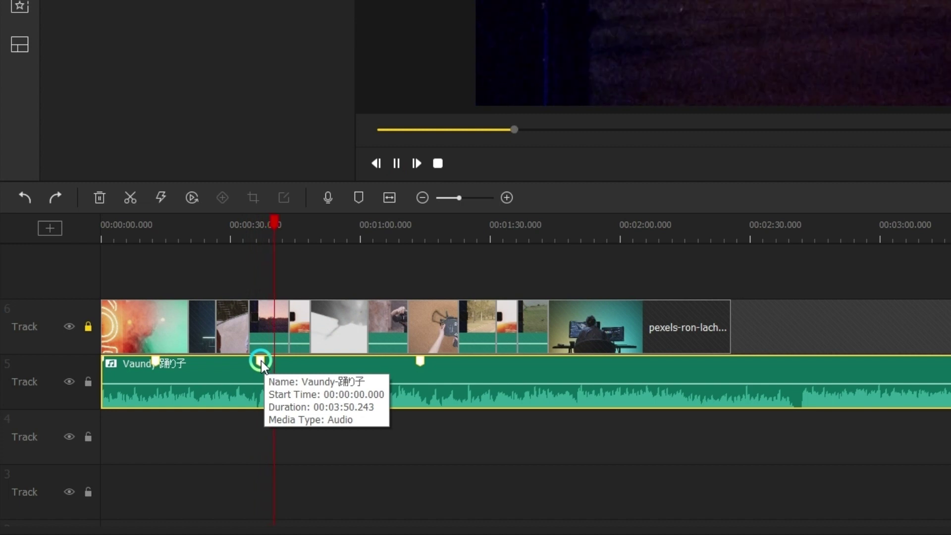
left_click(397, 169)
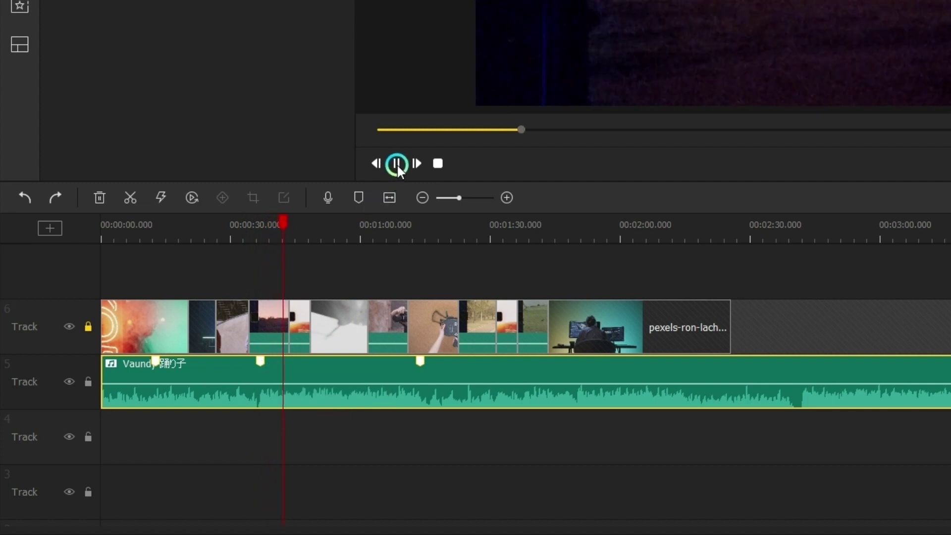
left_click(581, 237)
left_click_drag(546, 224, 552, 251)
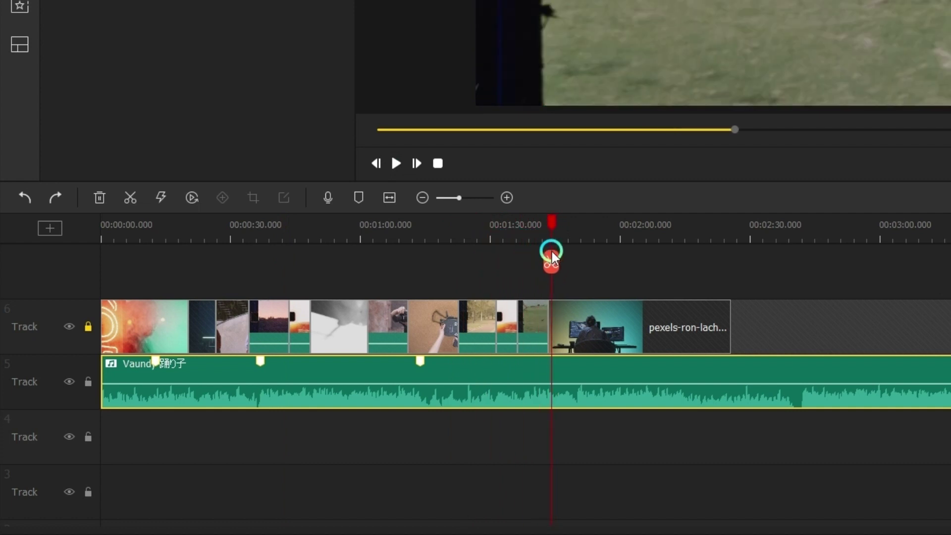
left_click(579, 384)
left_click(396, 163)
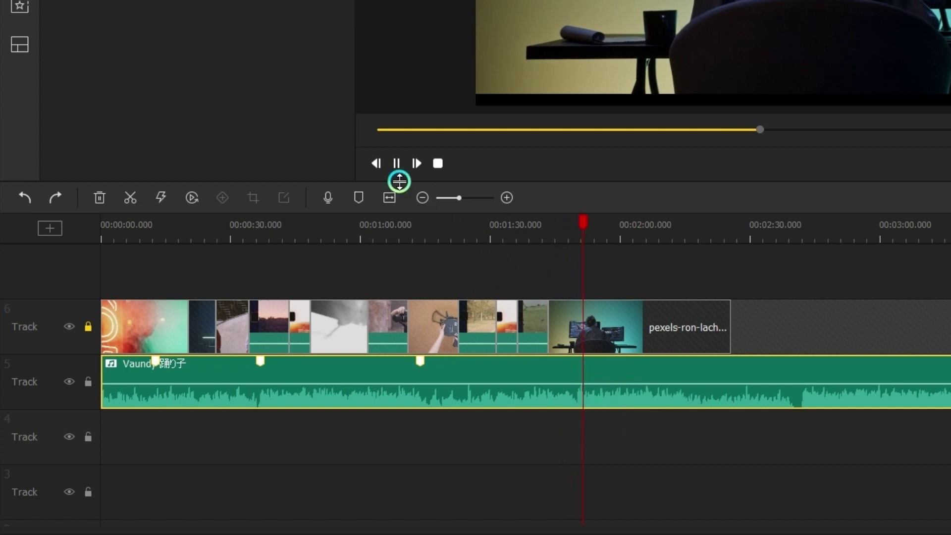
left_click(395, 161)
- Mark the beat at 1:50, split the song at 1:50 and 0:37, and delete the middle section
left_click_drag(570, 221, 578, 222)
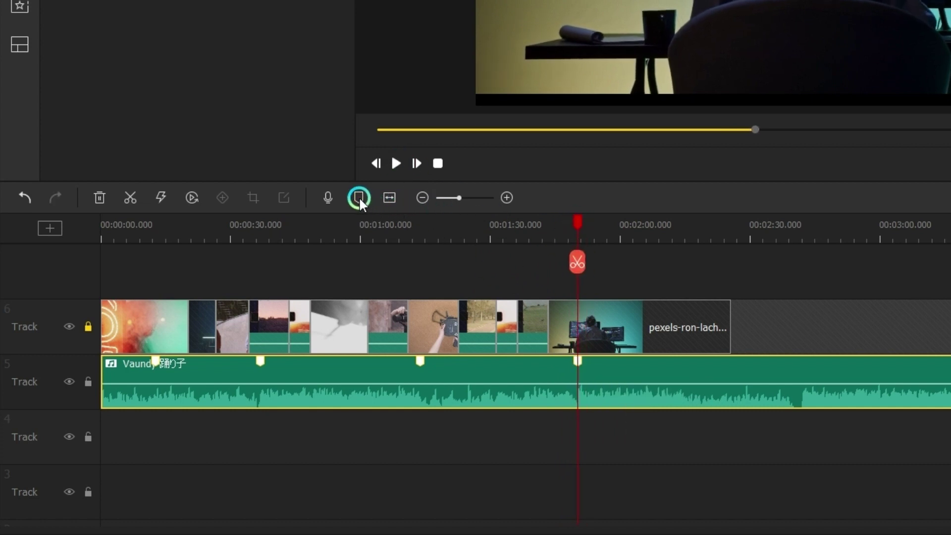
left_click(527, 385)
left_click(581, 262)
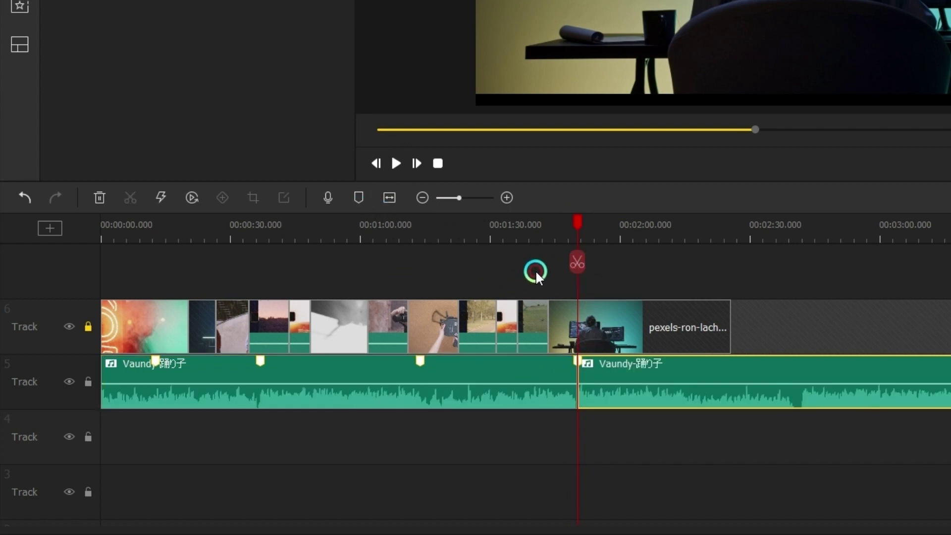
left_click_drag(575, 256, 258, 298)
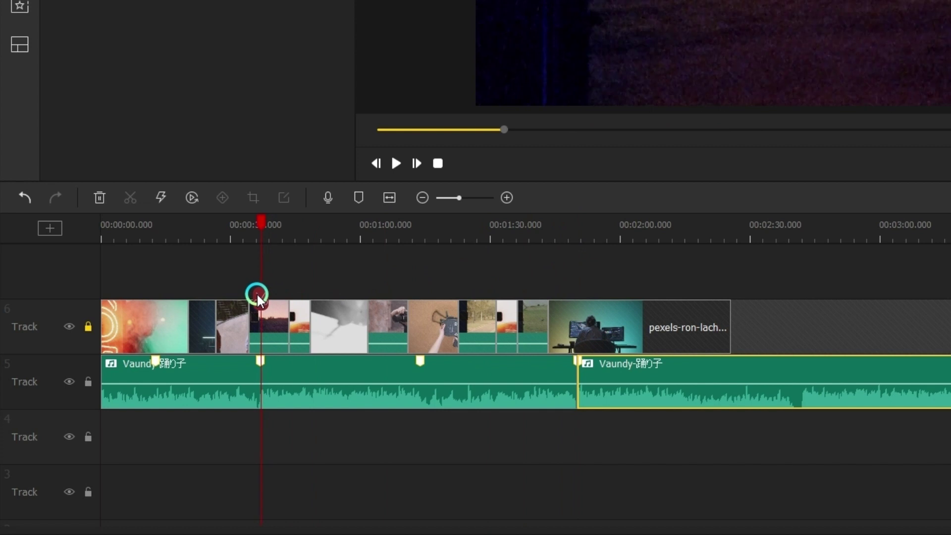
left_click(274, 358)
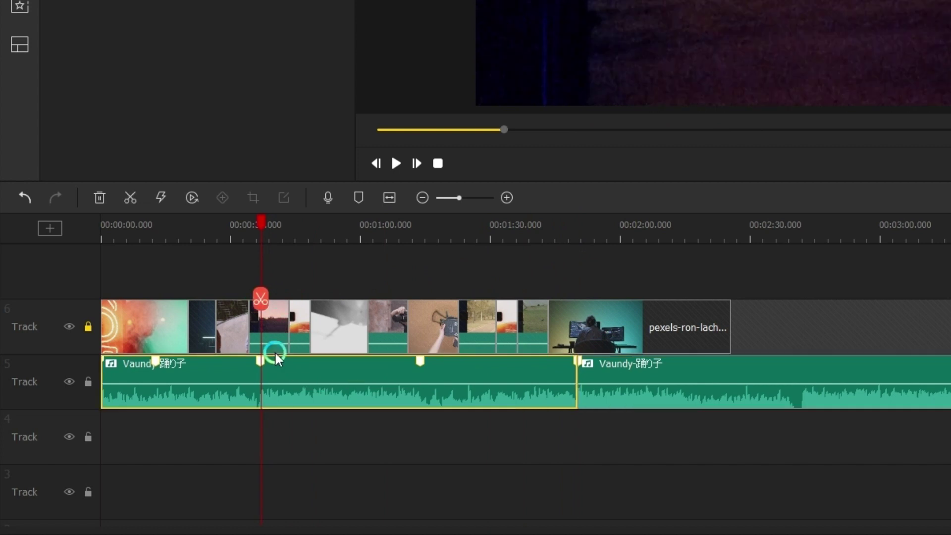
left_click(262, 292)
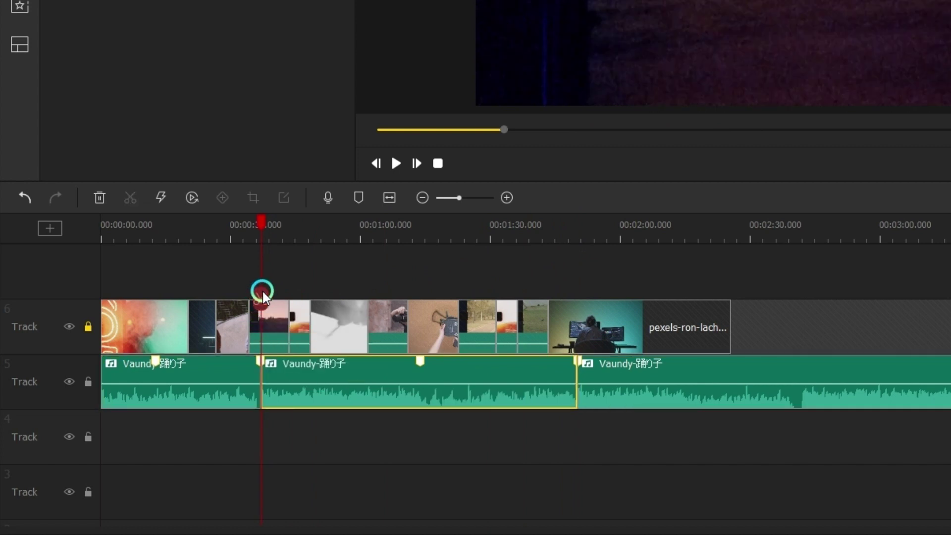
key("Delete")
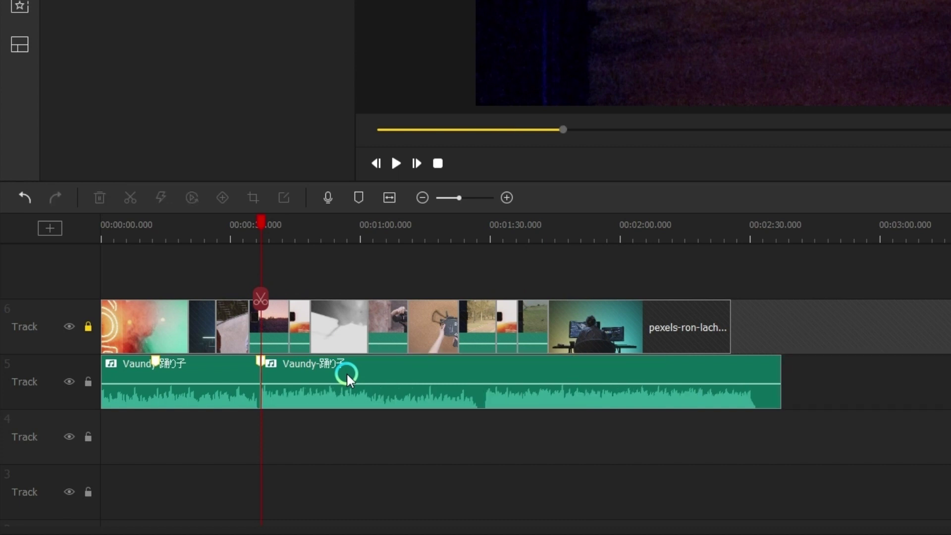
- Zoom in on the join near 0:36 and play across it to hear the gap
scroll(272, 238, "up", 4)
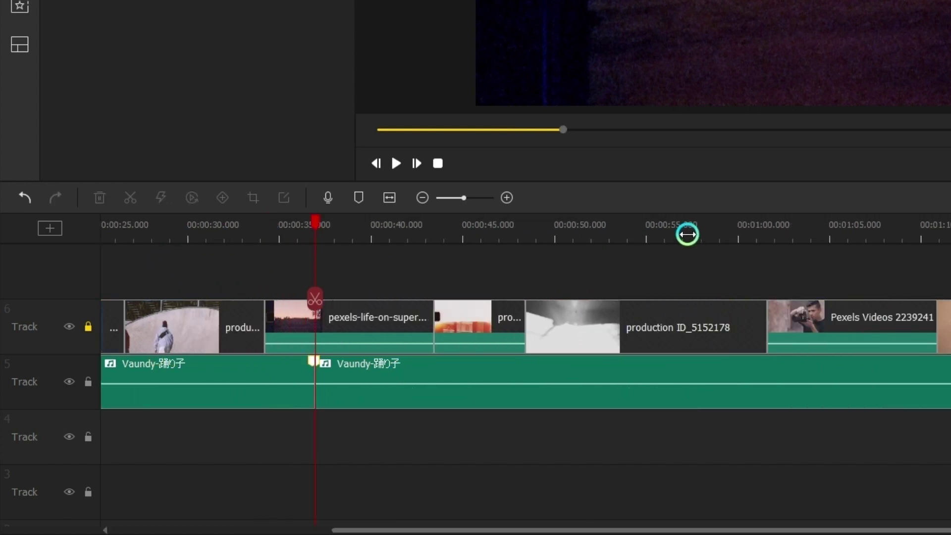
left_click_drag(468, 529, 372, 526)
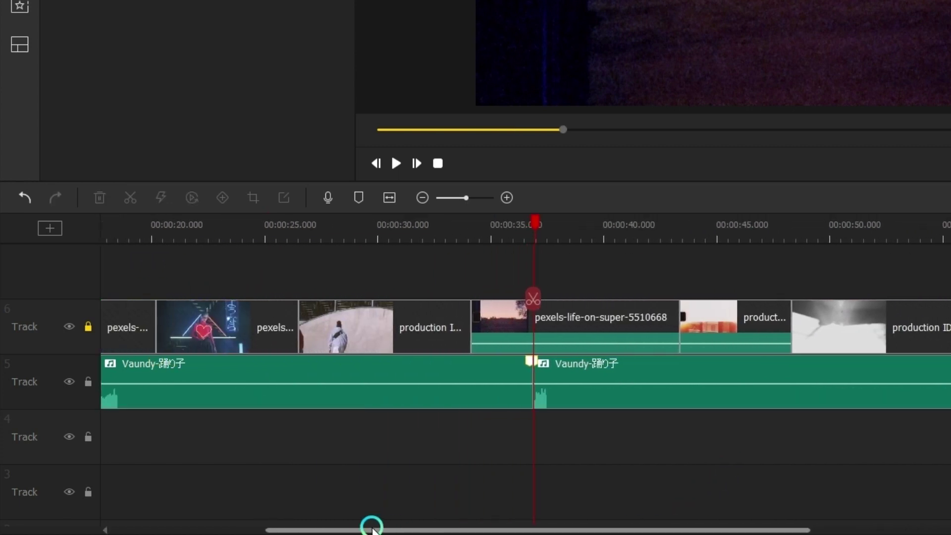
mouse_move(516, 225)
left_mouse_down()
mouse_move(493, 224)
mouse_move(526, 222)
left_mouse_up()
left_click(396, 162)
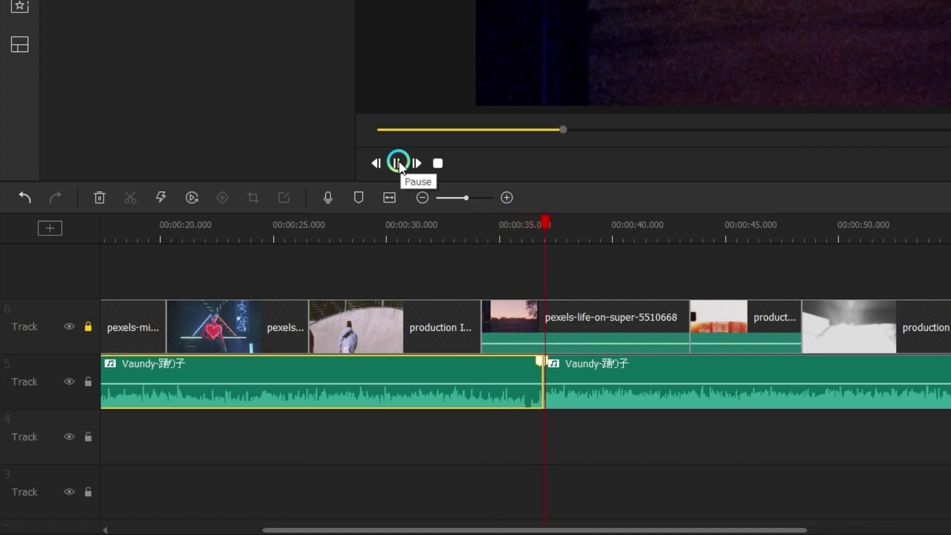
left_click(557, 406)
- Split off the sliver before the join, slide the later piece flush, and replay the join
scroll(558, 405, "up", 1)
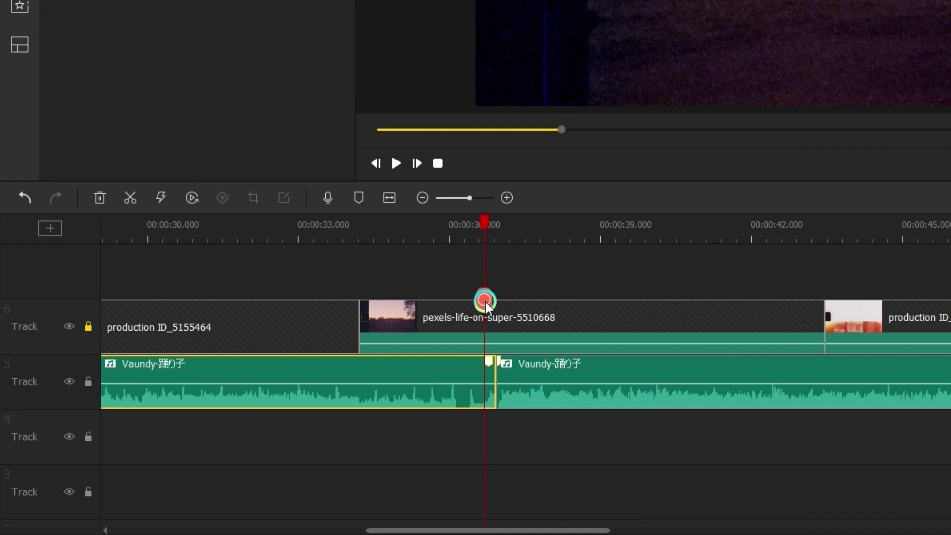
left_click(485, 300)
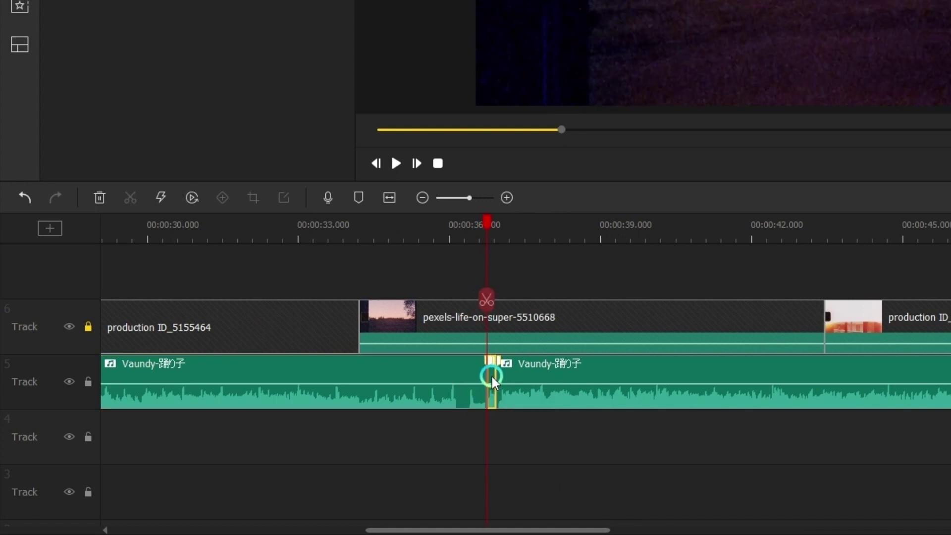
left_click(97, 225)
left_click_drag(549, 375, 501, 373)
left_click(355, 222)
scroll(533, 231, "down", 3)
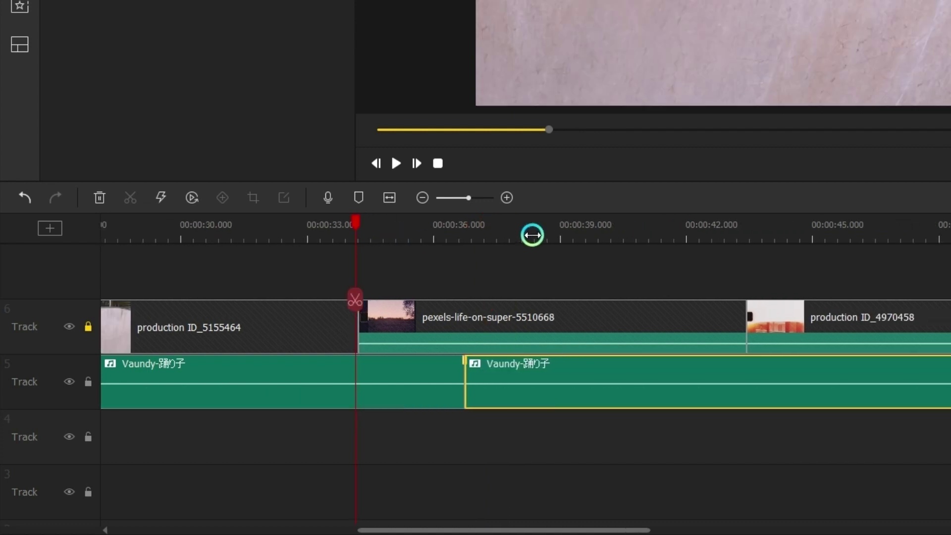
left_click(384, 230)
left_click(394, 165)
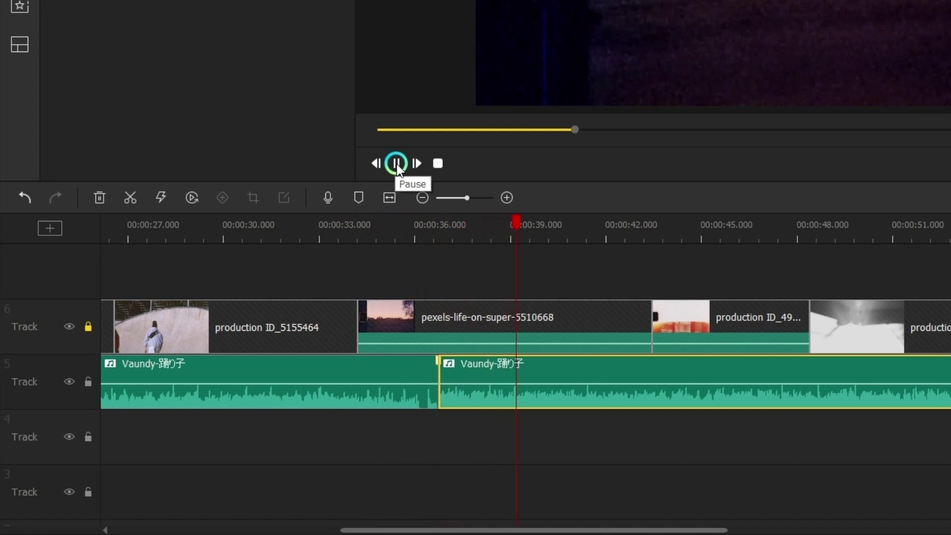
left_click(396, 164)
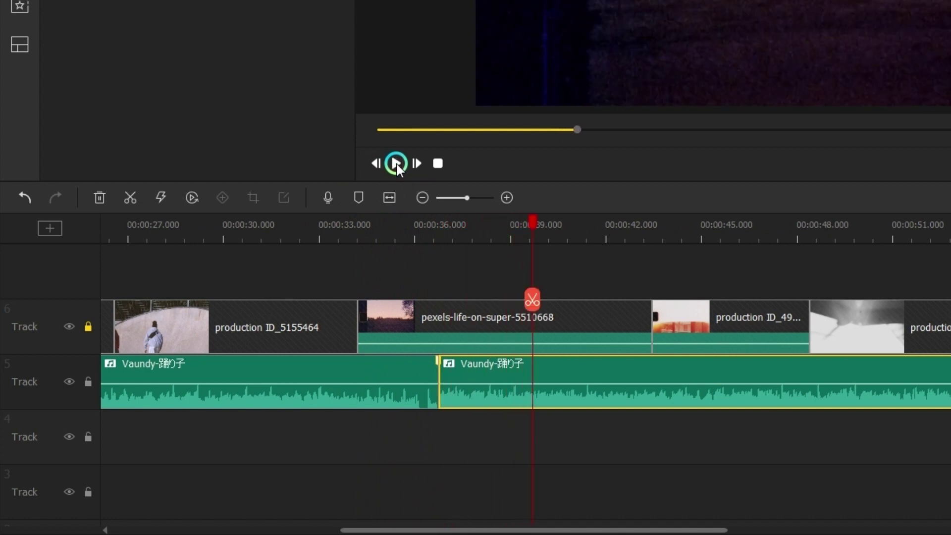
scroll(523, 276, "up", 1)
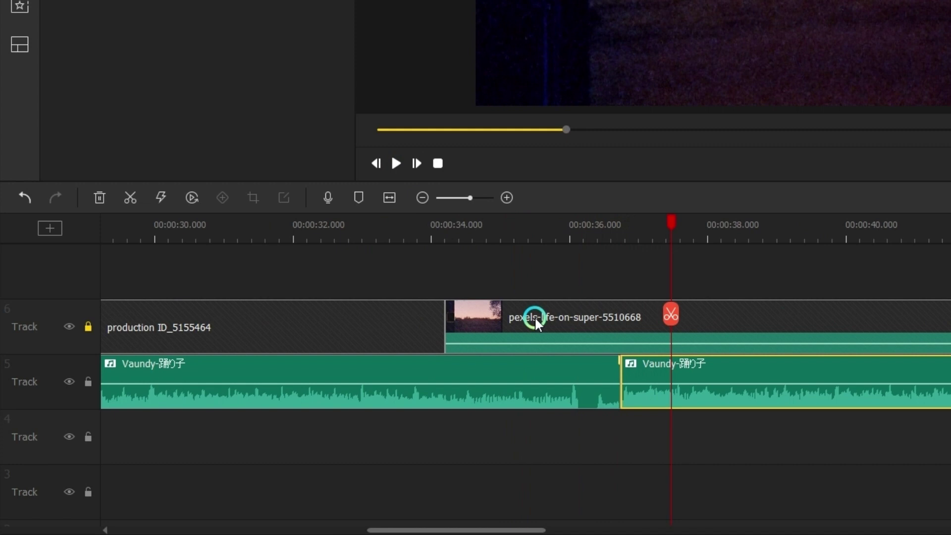
- Move the later song piece onto track 4, extend the first clip, and locate the climax beat
left_click_drag(650, 367, 656, 430)
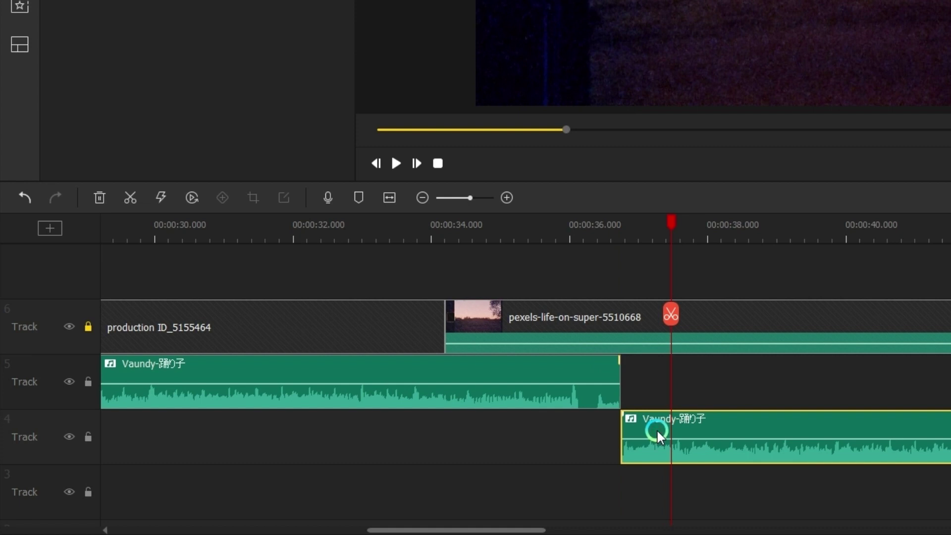
left_click_drag(618, 374, 652, 376)
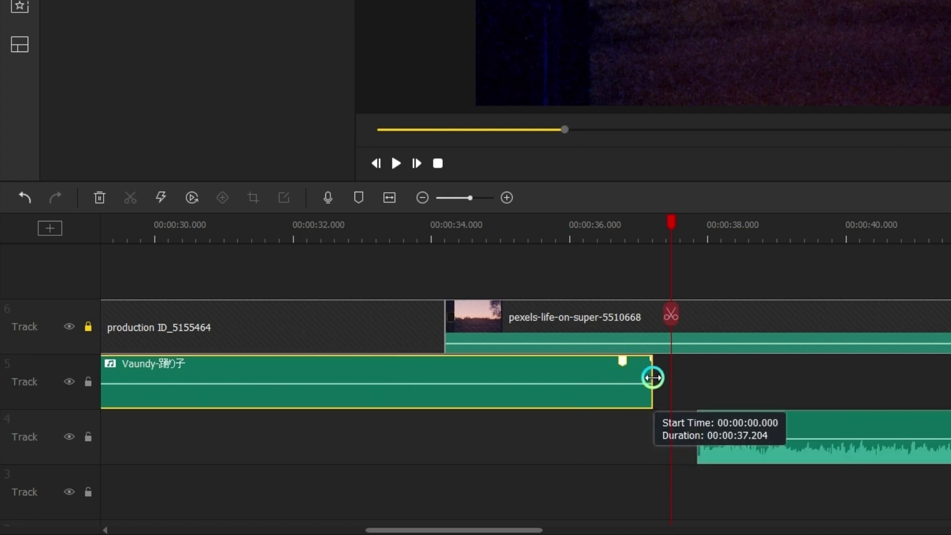
left_click(543, 222)
left_click(394, 163)
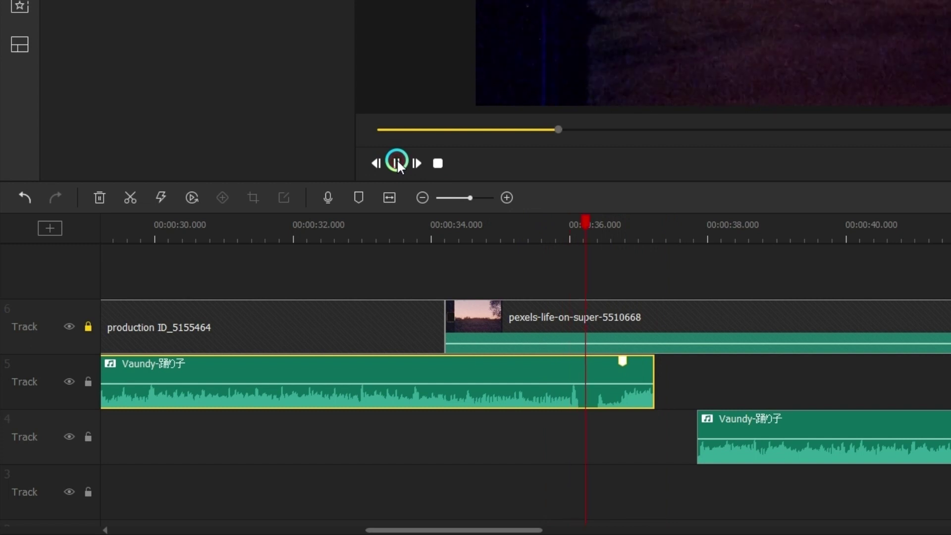
left_click(650, 266)
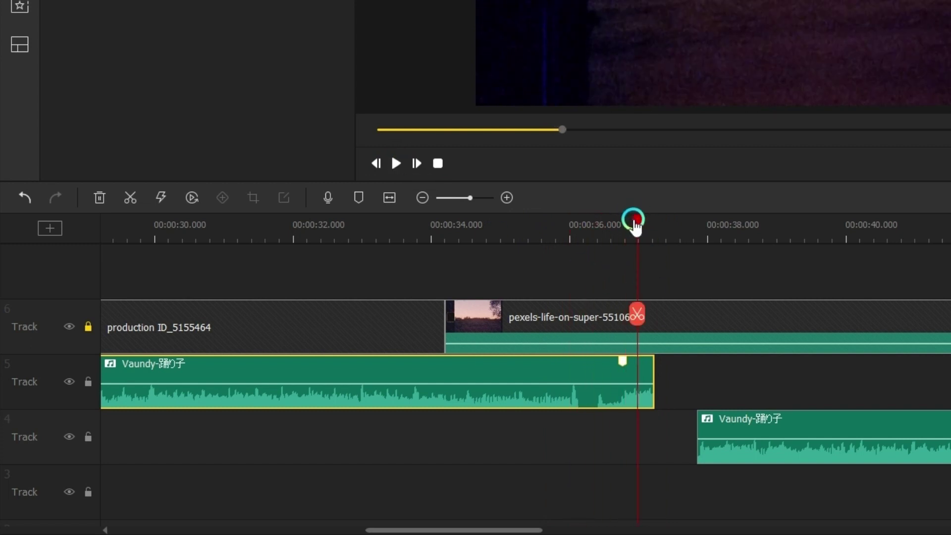
left_click_drag(635, 222, 624, 224)
- Move the clip marker to 00:00:36.784 and shift the second clip to start near 0:36
left_click(641, 371)
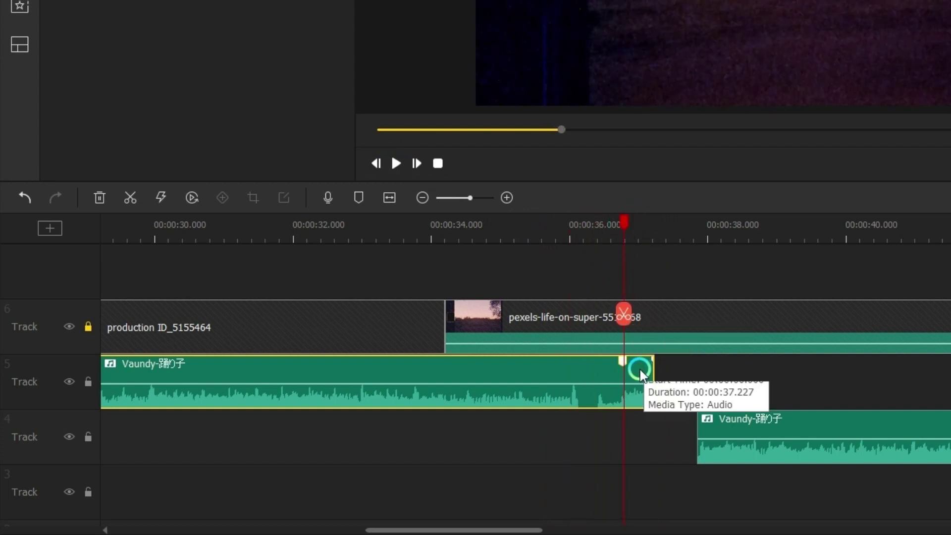
left_click_drag(621, 359, 625, 359)
left_click(744, 418)
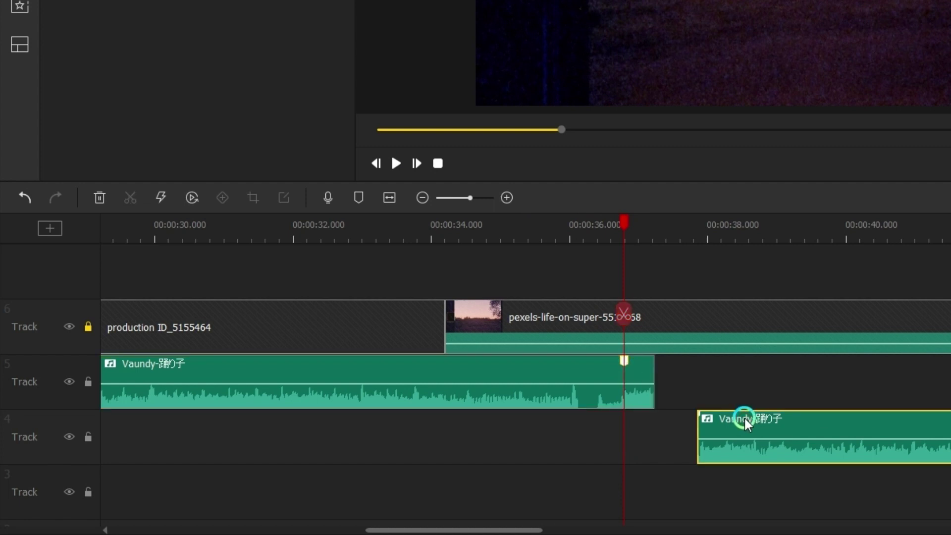
left_click_drag(744, 417, 694, 326)
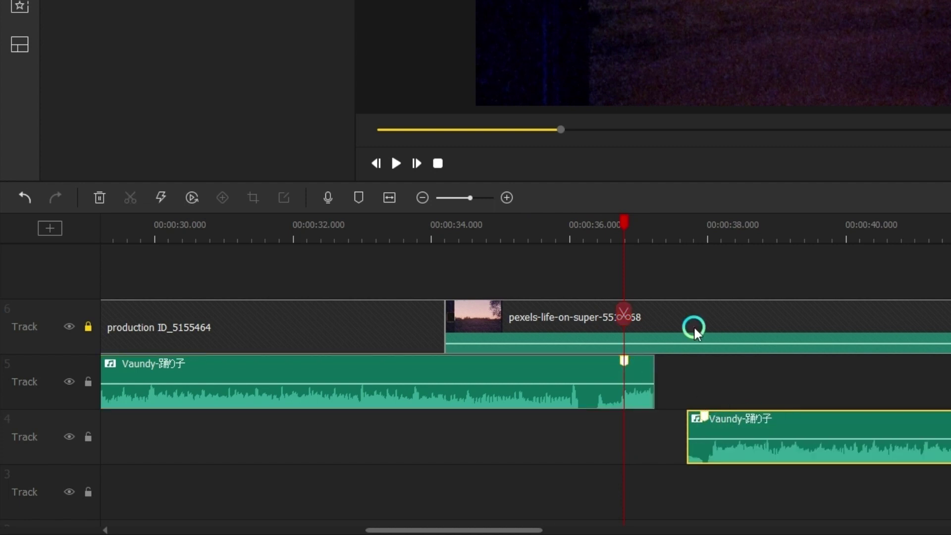
left_click(678, 219)
key("space")
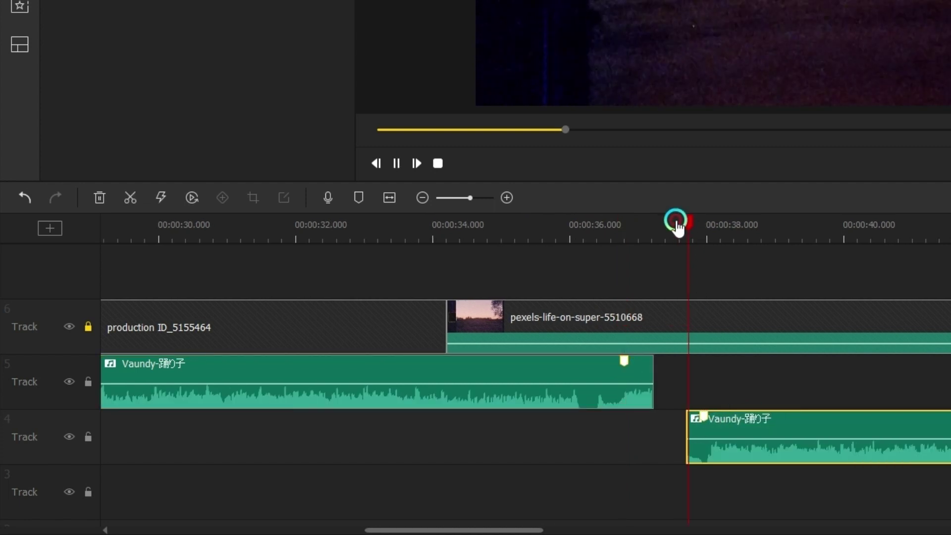
left_click(708, 228)
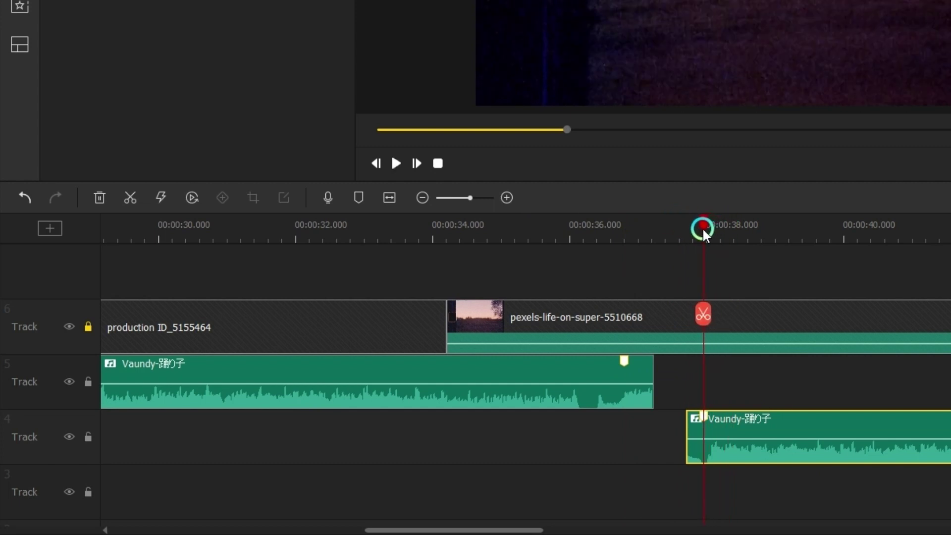
left_click(712, 226)
left_click(711, 356)
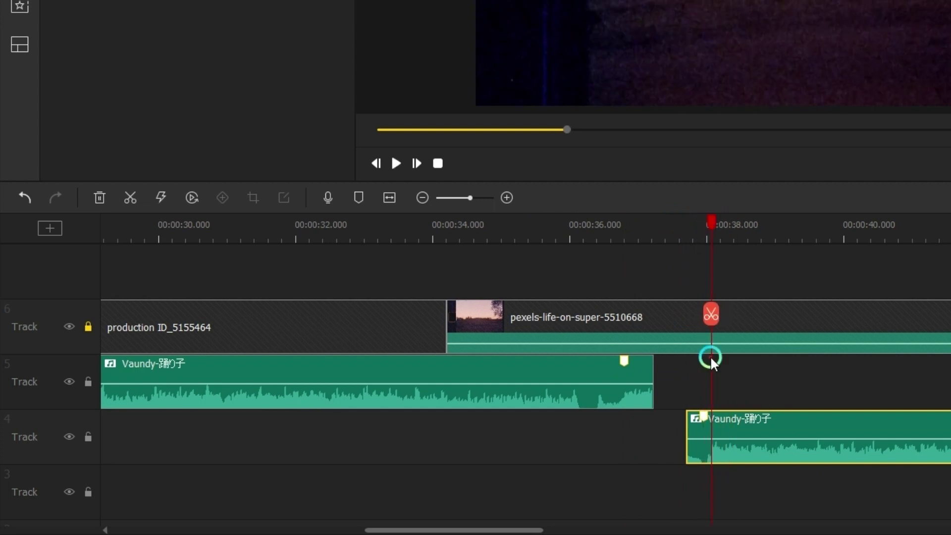
left_click(703, 421)
left_click(738, 430)
left_click_drag(740, 429, 652, 431)
- Trim the second clip to start at 00:00:36.672 and extend the first clip to overlap it
left_click(623, 228)
left_click(624, 361)
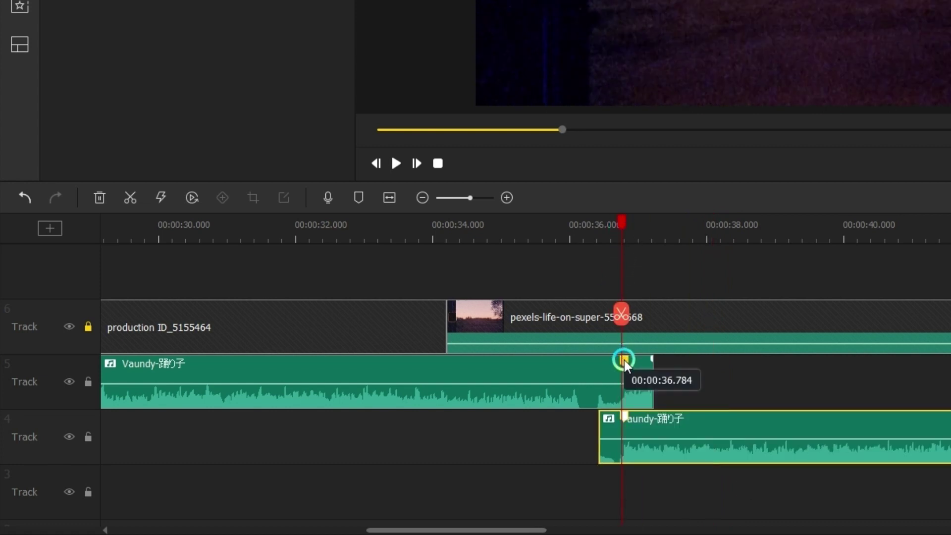
left_click(625, 414)
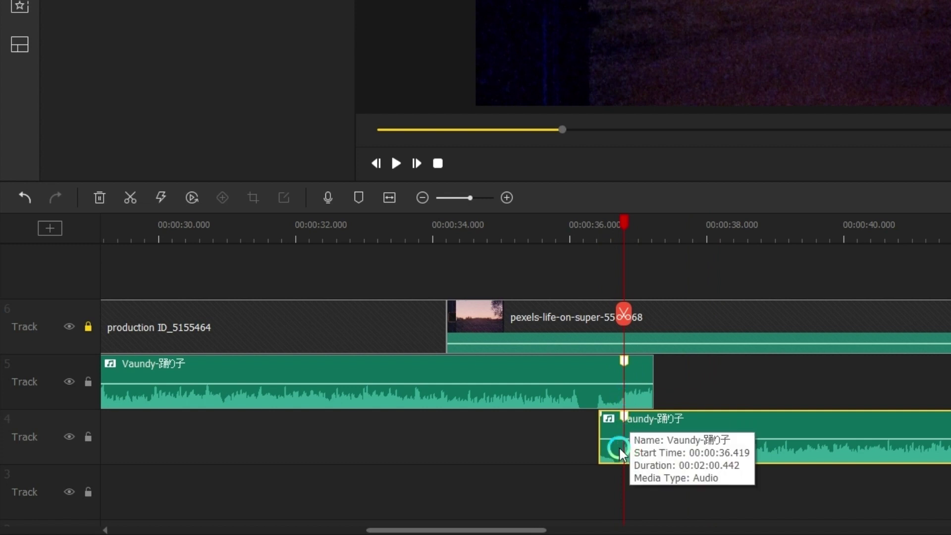
left_click(603, 431)
key("ctrl+z")
left_click_drag(599, 425, 616, 426)
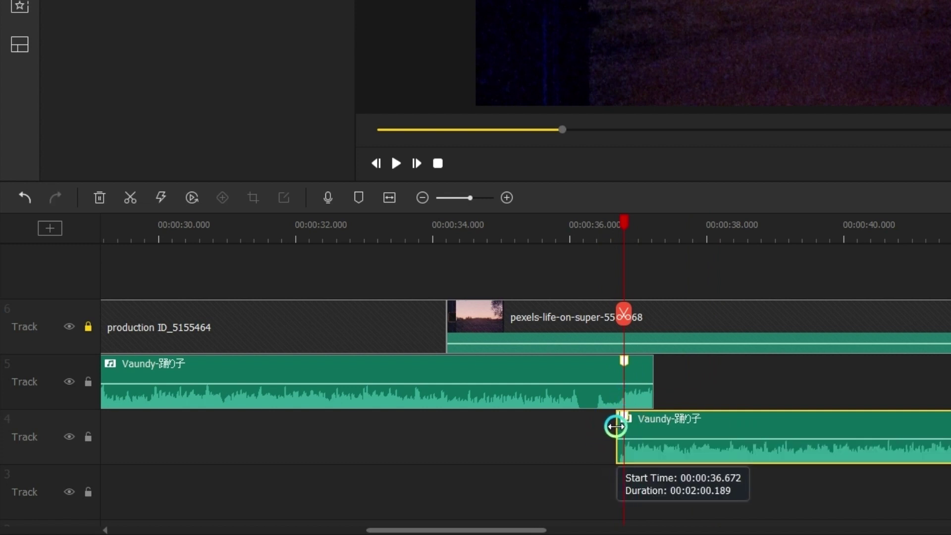
left_click(647, 366)
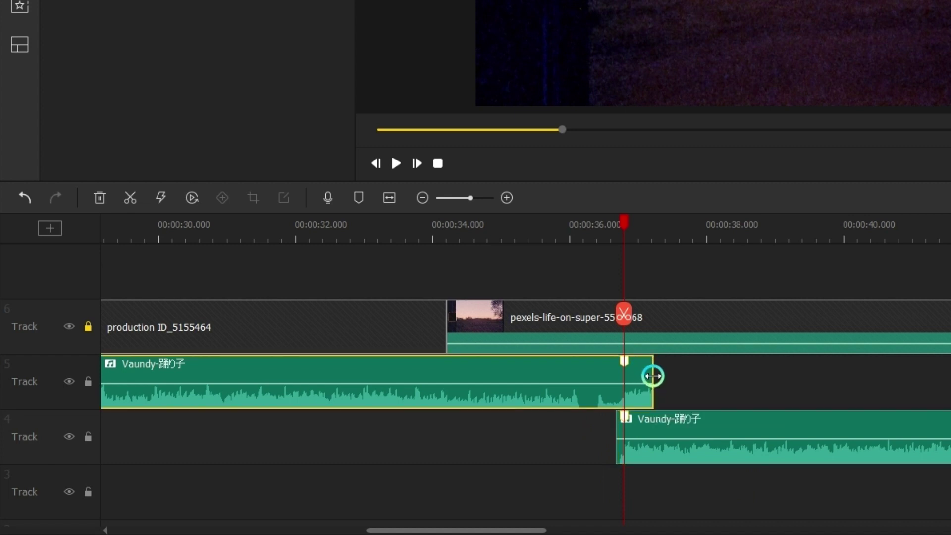
left_click_drag(653, 376, 717, 383)
- Play the overlap from about 34.6 s, then stretch the first clip to 00:00:38.894
left_click(513, 225)
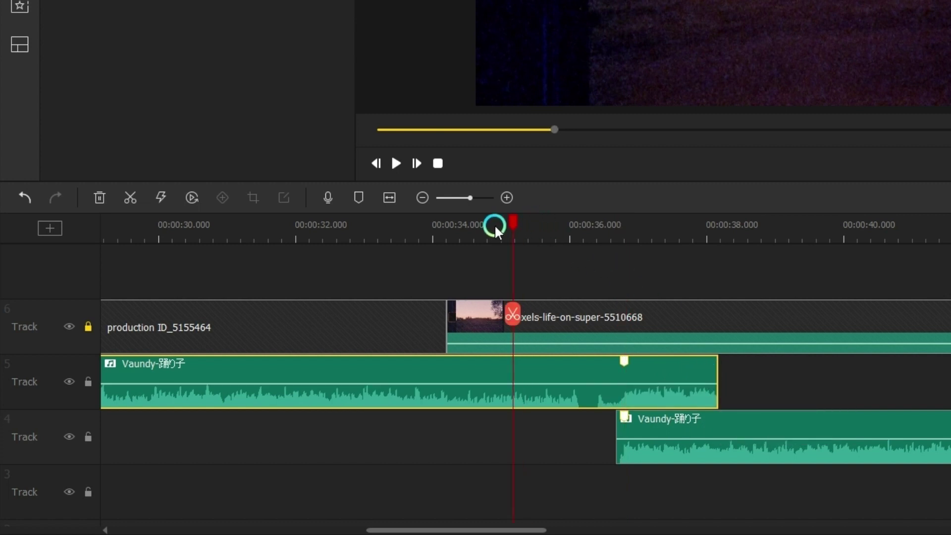
left_click(494, 224)
left_click(411, 197)
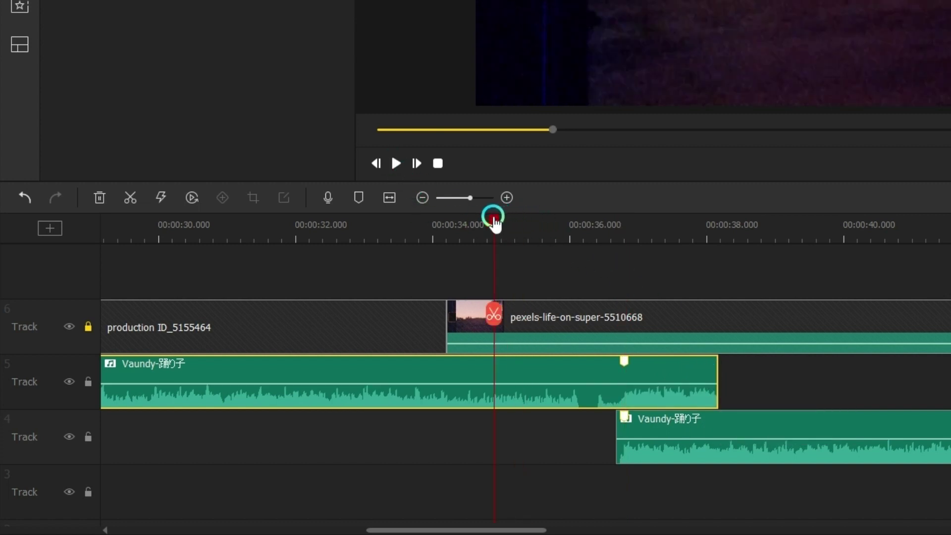
left_click(397, 164)
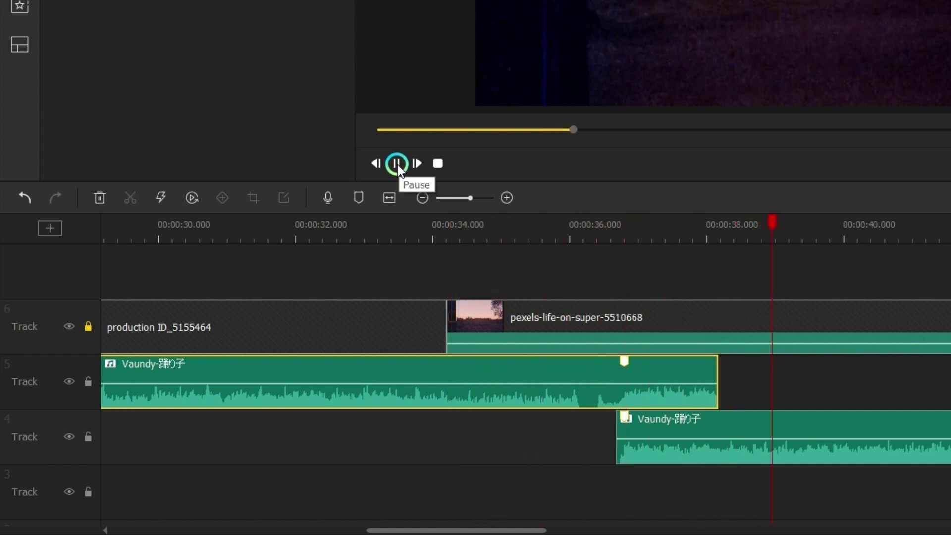
left_click(396, 164)
left_click_drag(717, 386, 764, 358)
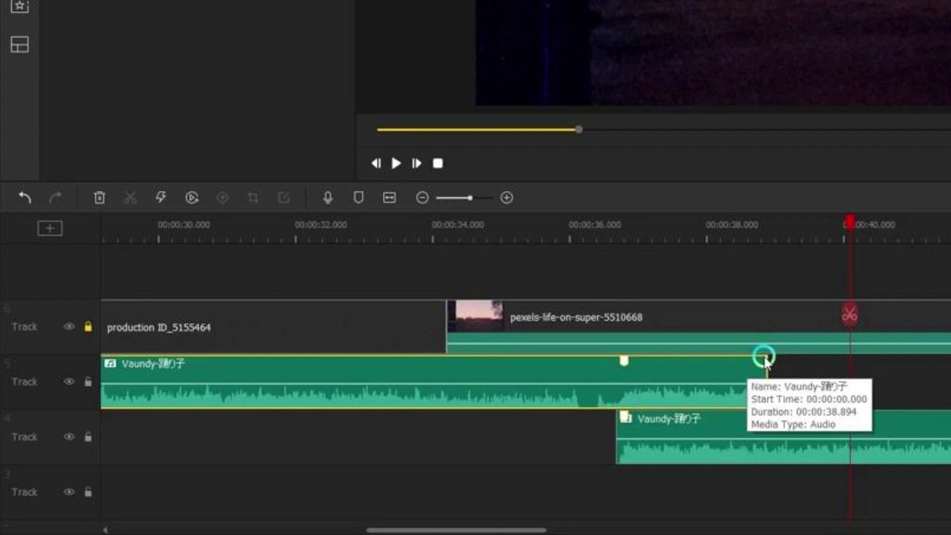
- Fade out the track-5 clip's end over about 2.2 s, trim it slightly, and play from 34.5 s
left_click_drag(766, 357, 611, 349)
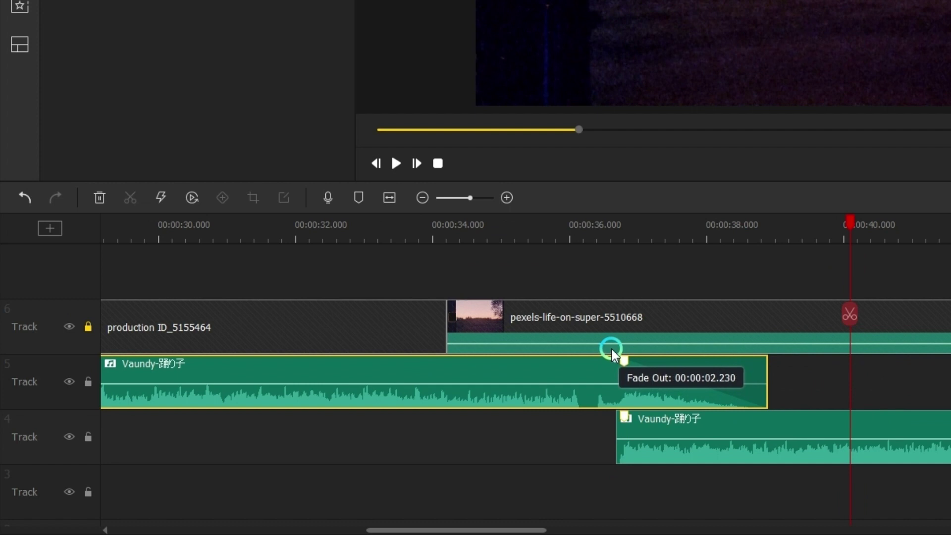
left_click_drag(765, 366, 741, 366)
scroll(652, 236, "down", 1)
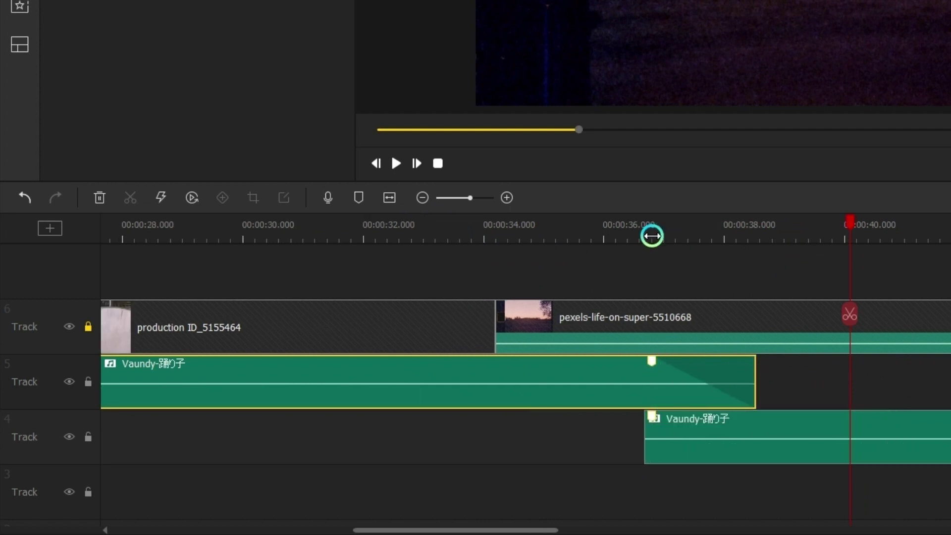
scroll(652, 236, "down", 1)
left_click(600, 222)
left_click(398, 163)
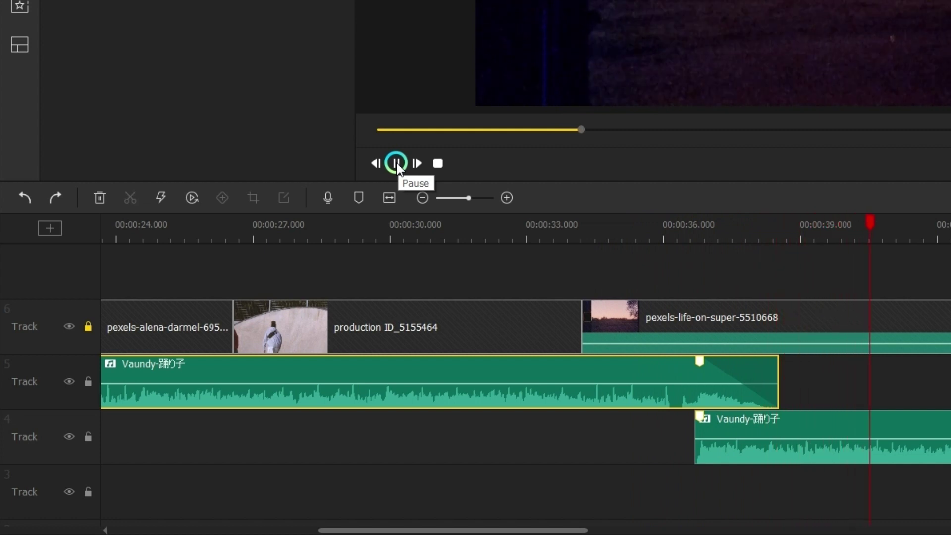
- Pause playback and zoom the timeline out until the second clip at 00:00:36.672 is visible
left_click(416, 166)
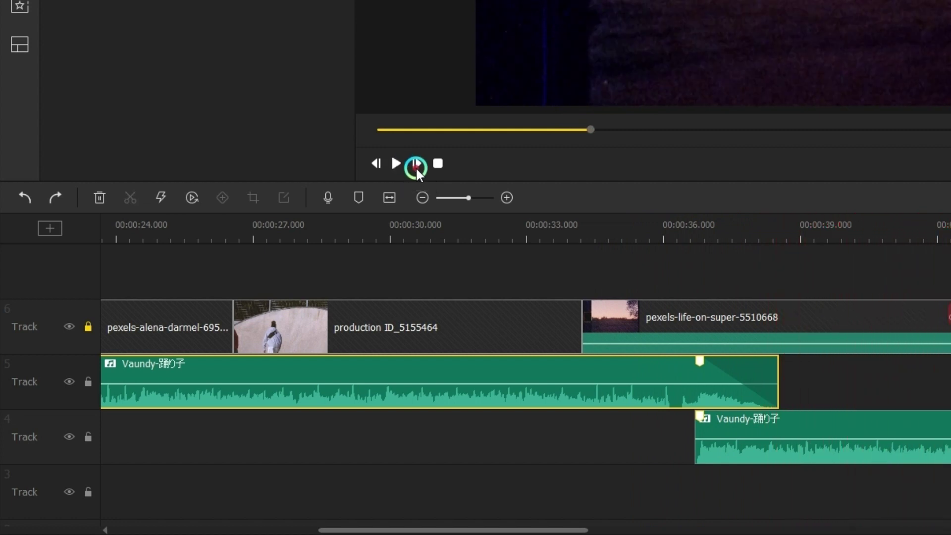
left_click_drag(782, 247, 510, 240)
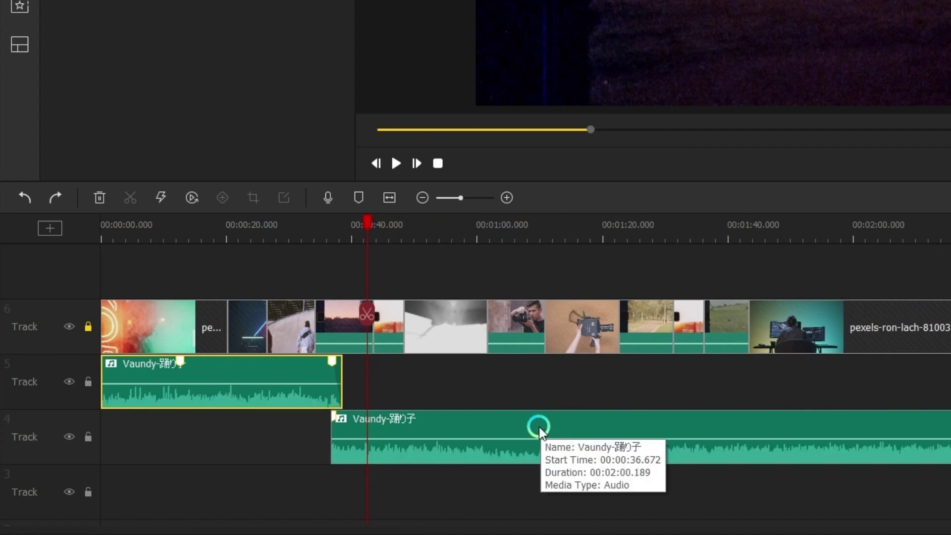
- Rename the first Vaundy clip's marker at 00:00:36.784 to Climax01 in the Marker Editor
left_click(318, 389)
right_click(336, 361)
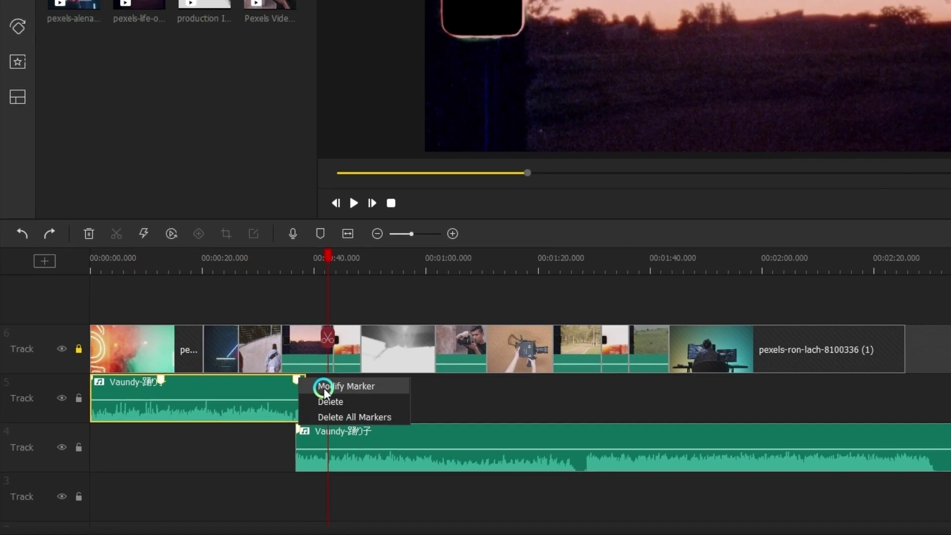
left_click(360, 371)
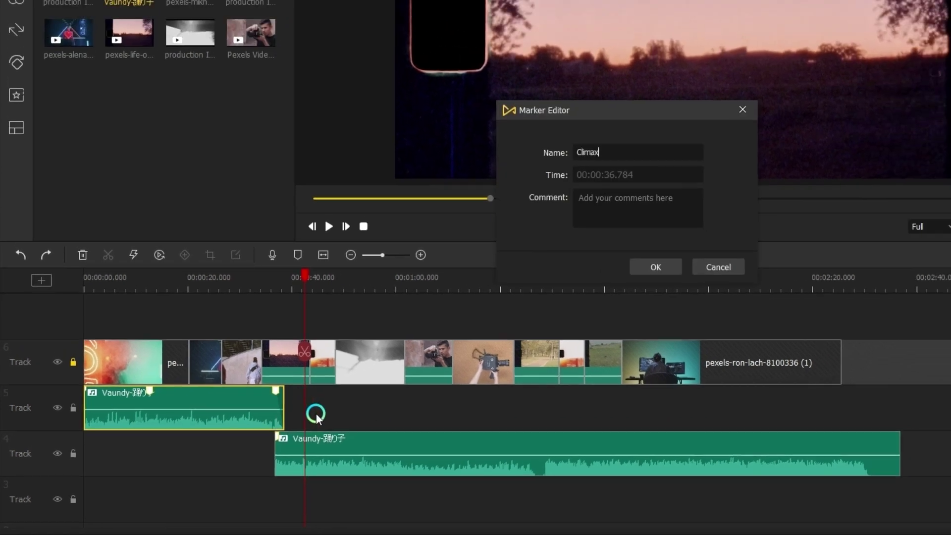
type("01")
left_click(648, 267)
left_click(205, 393)
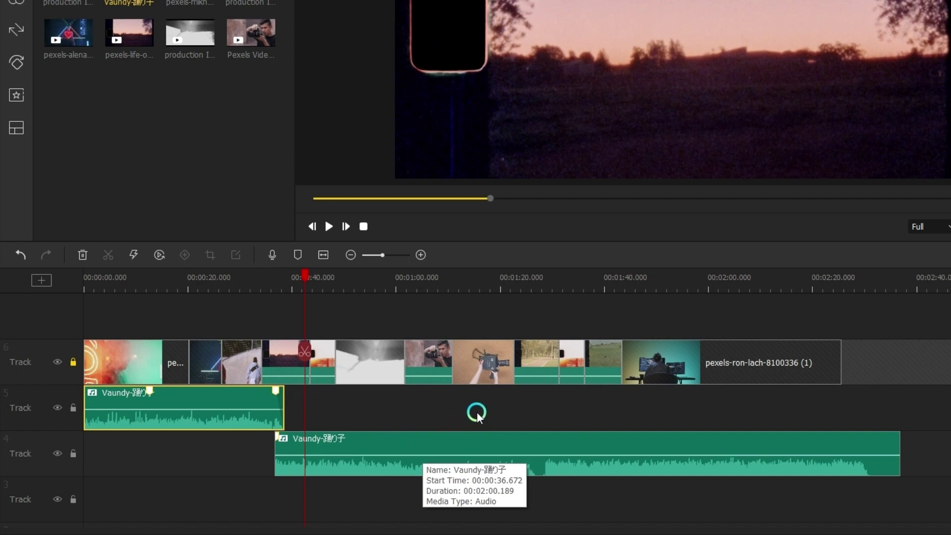
scroll(599, 271, "down", 1)
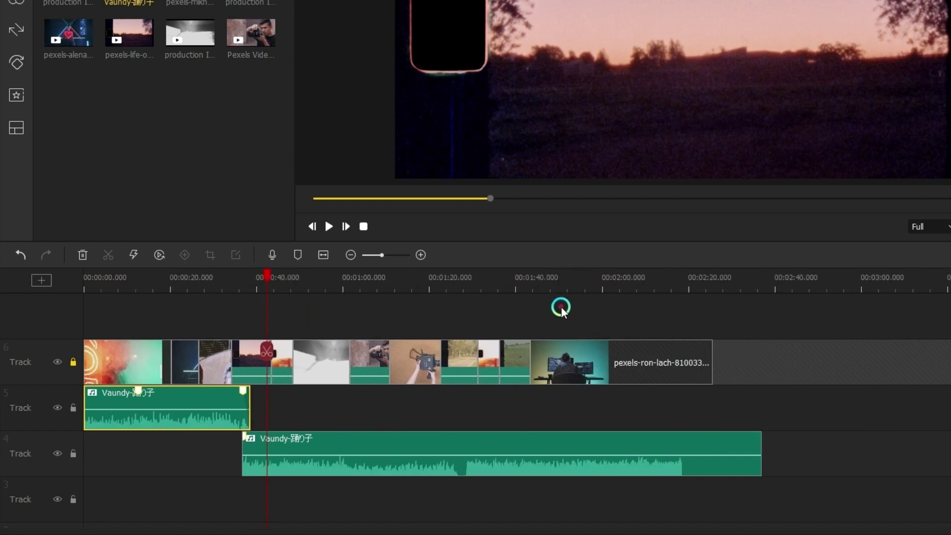